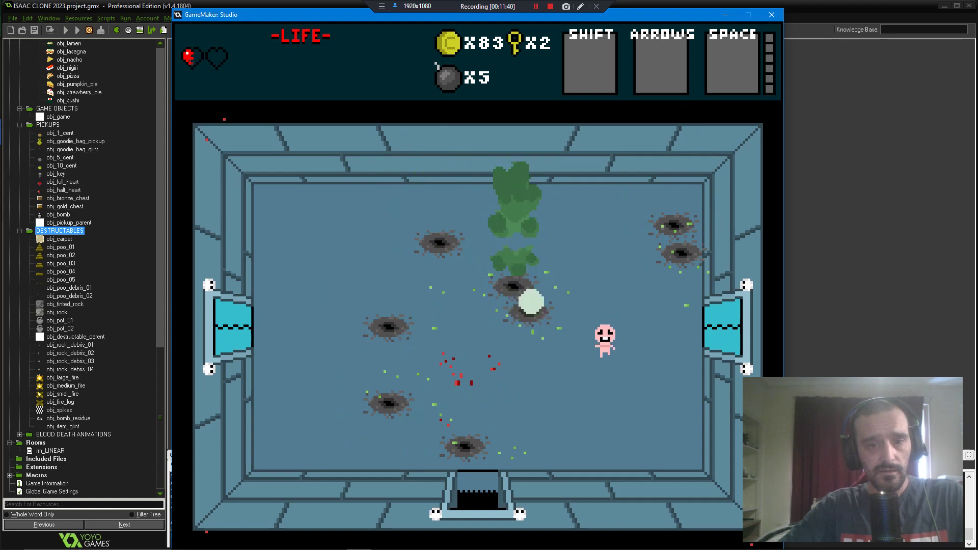
Step: Play-test the game by moving the character through the dungeon rooms and attacking the enemies
key(a)
key(w)
key(a)
key(w)
key(w)
key(a)
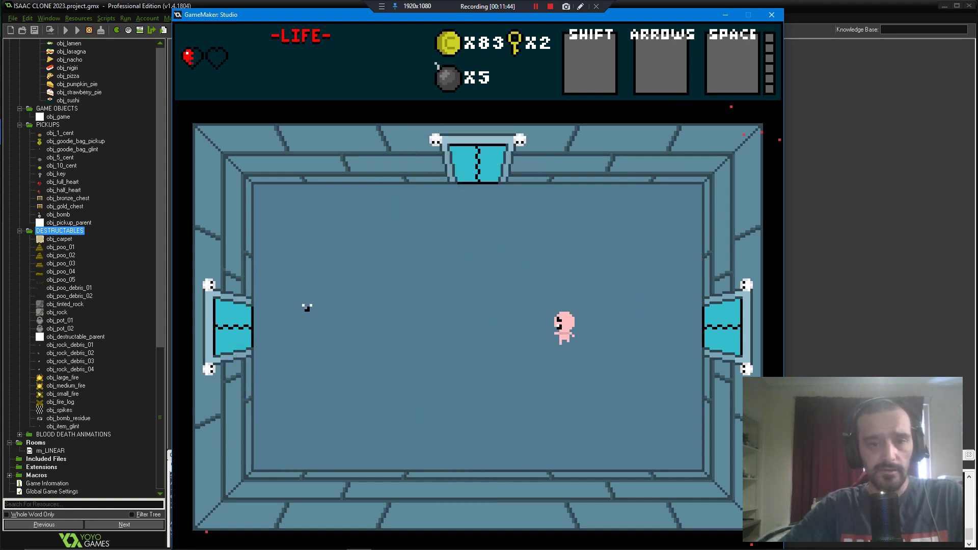
key(Left)
key(a)
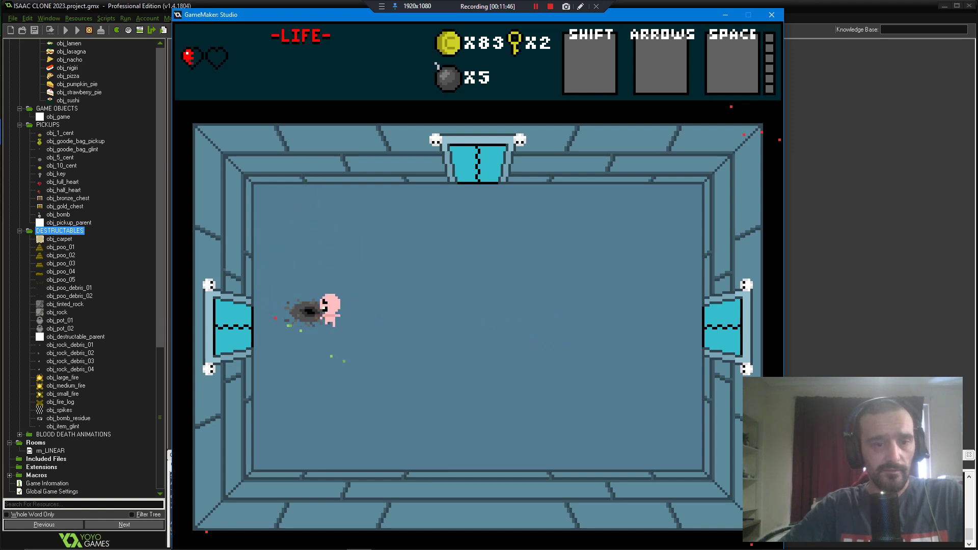
key(d)
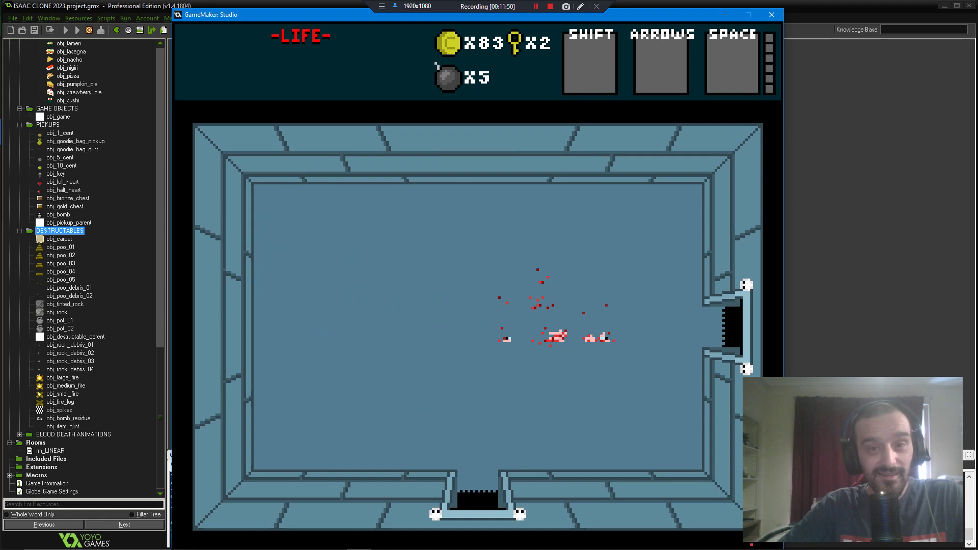
key(F11)
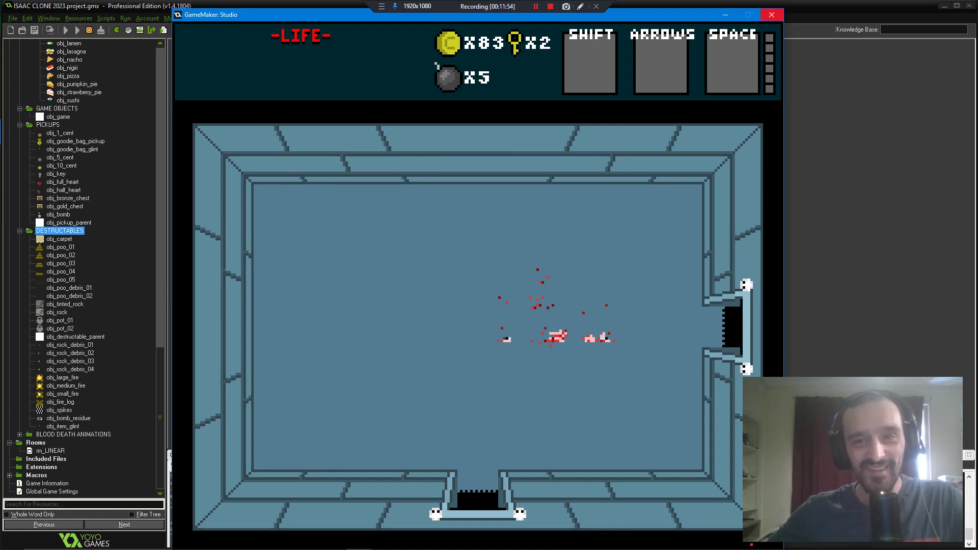
Step: Close the game test, minimise the GameMaker and browser windows, and launch Photoshop from the desktop
click(772, 14)
click(944, 6)
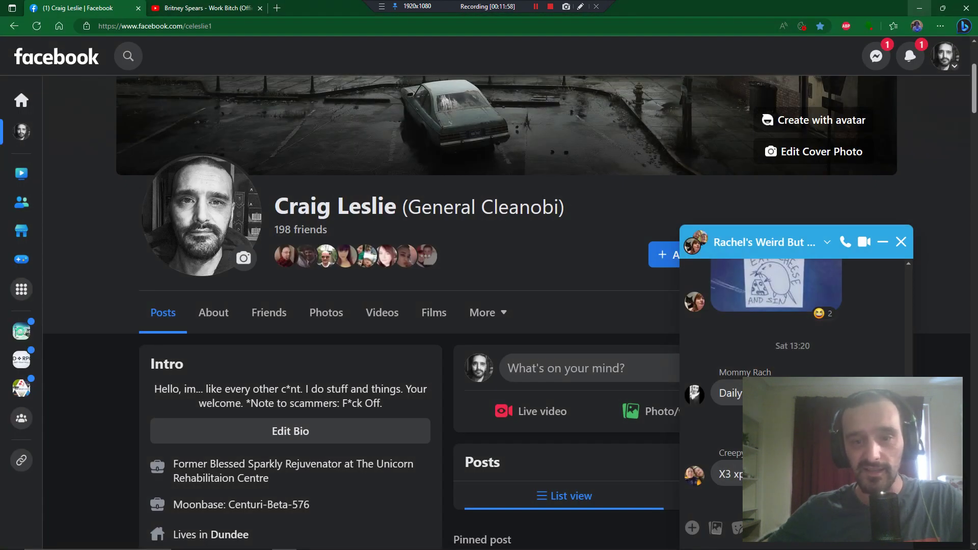
click(920, 8)
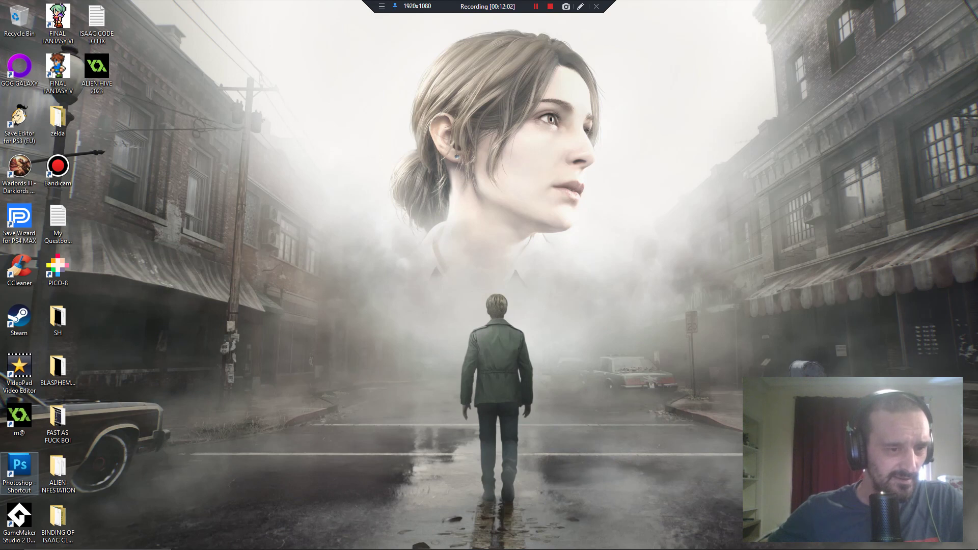
double_click(20, 472)
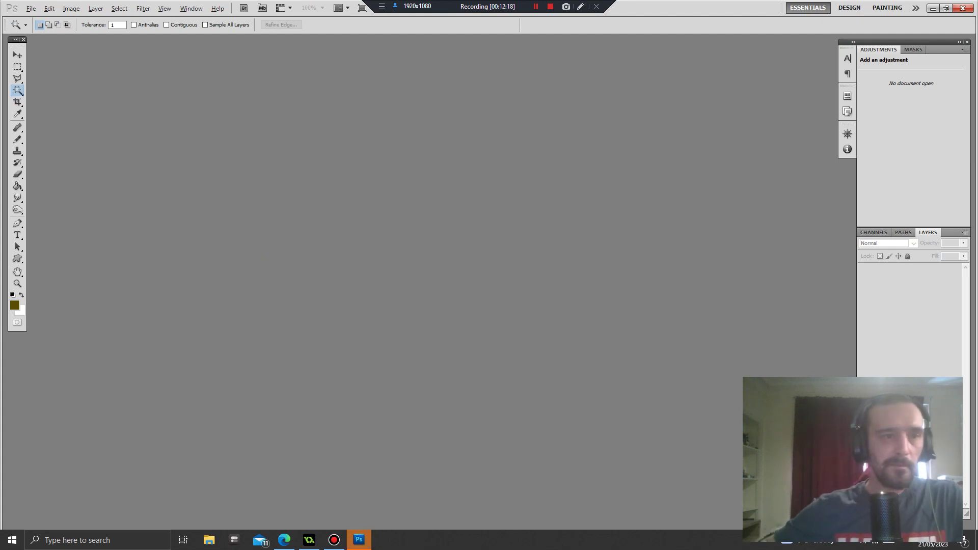
Step: Start opening an image and browse to the boic folder in the Documents library
click(31, 9)
key(Return)
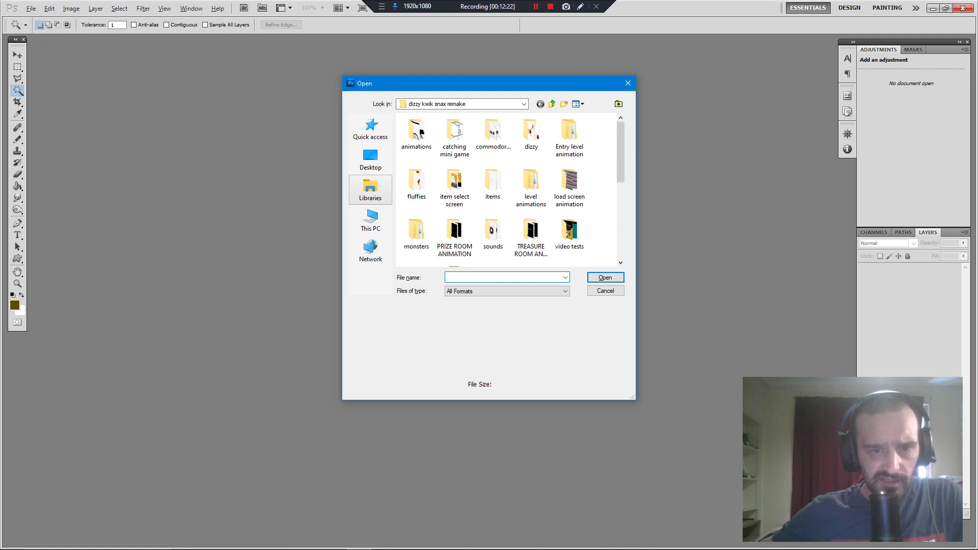
click(370, 160)
click(370, 190)
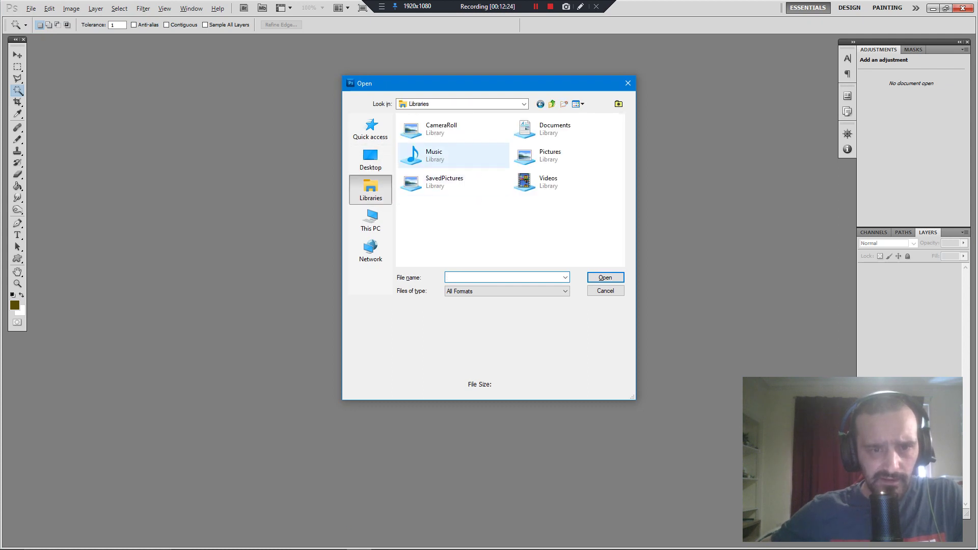
double_click(543, 129)
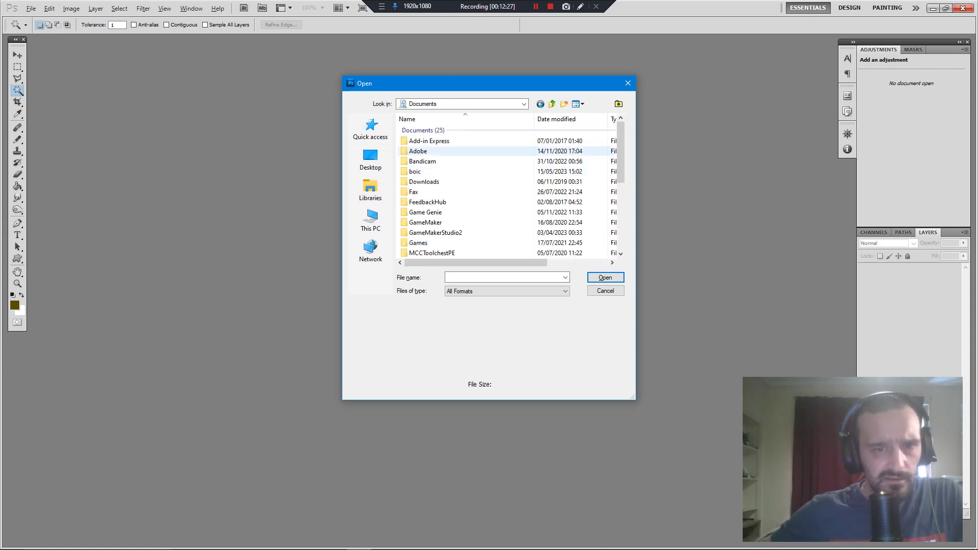
double_click(423, 171)
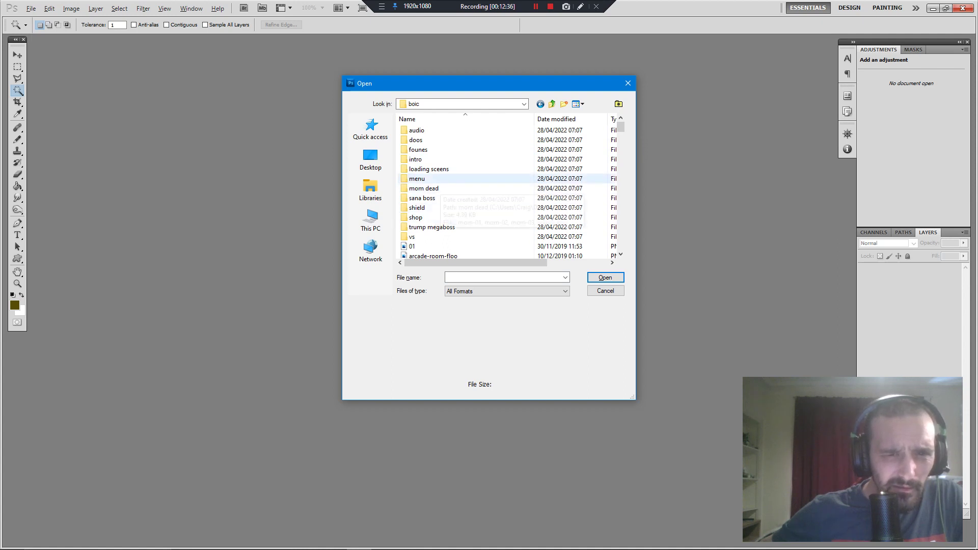
Step: Look through the images in the menu folder as large icons and return to the boic folder
double_click(417, 178)
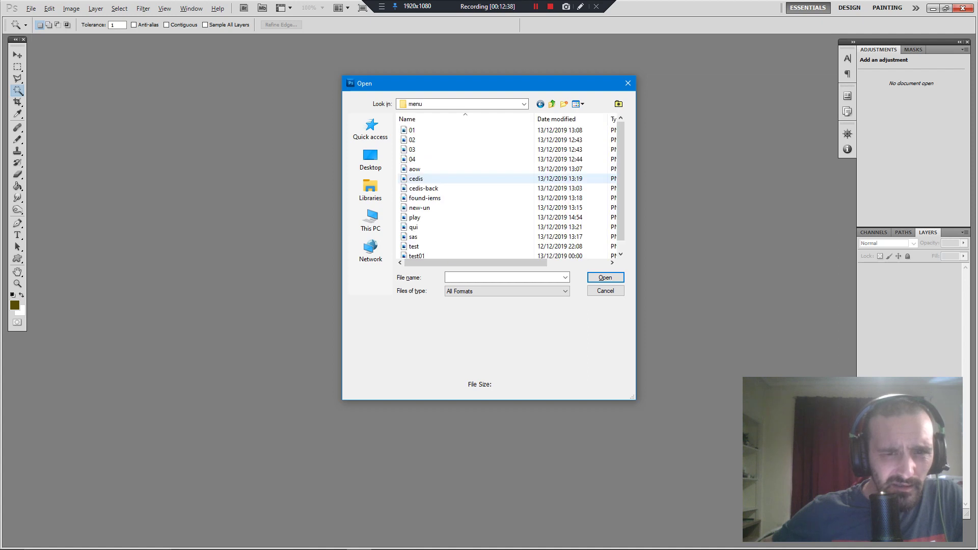
click(578, 104)
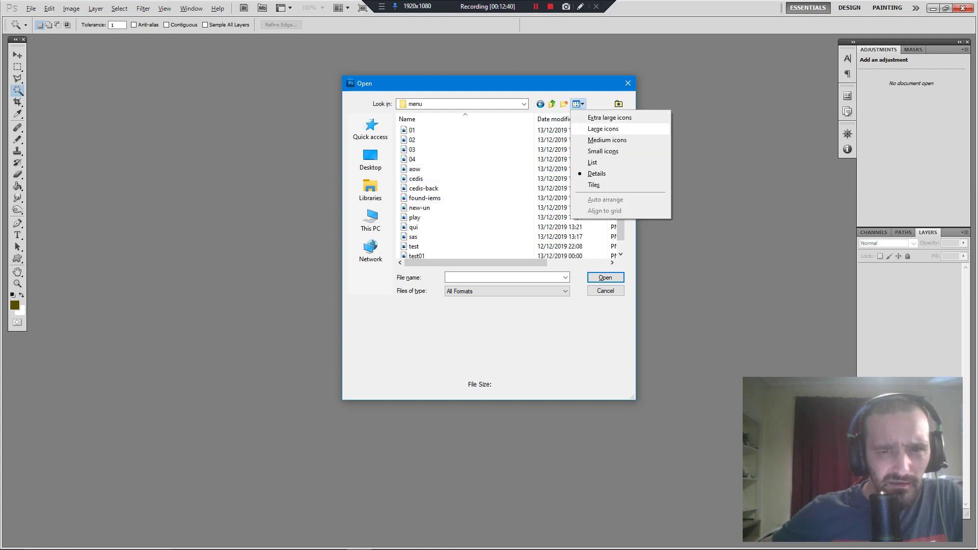
click(599, 128)
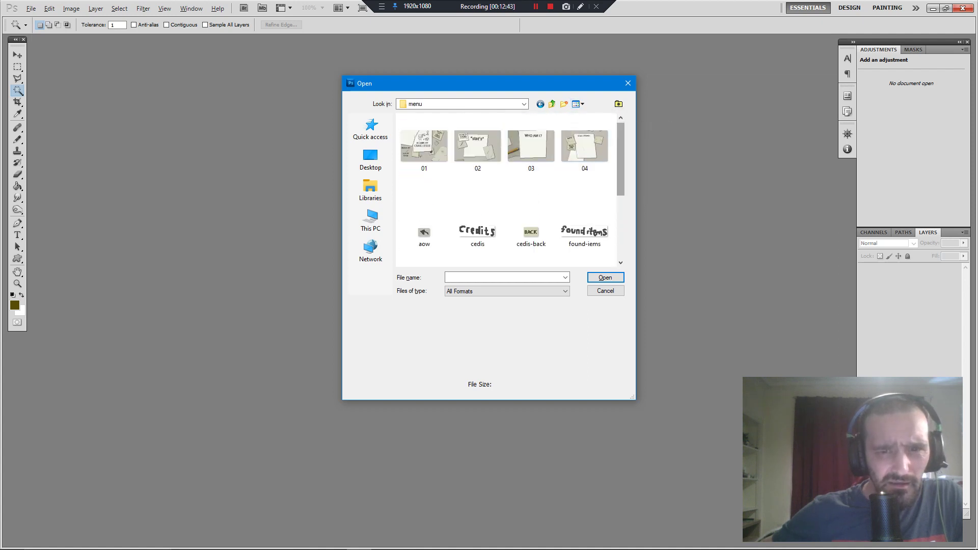
scroll(507, 188, down, 2)
scroll(507, 188, down, 2)
scroll(507, 189, up, 6)
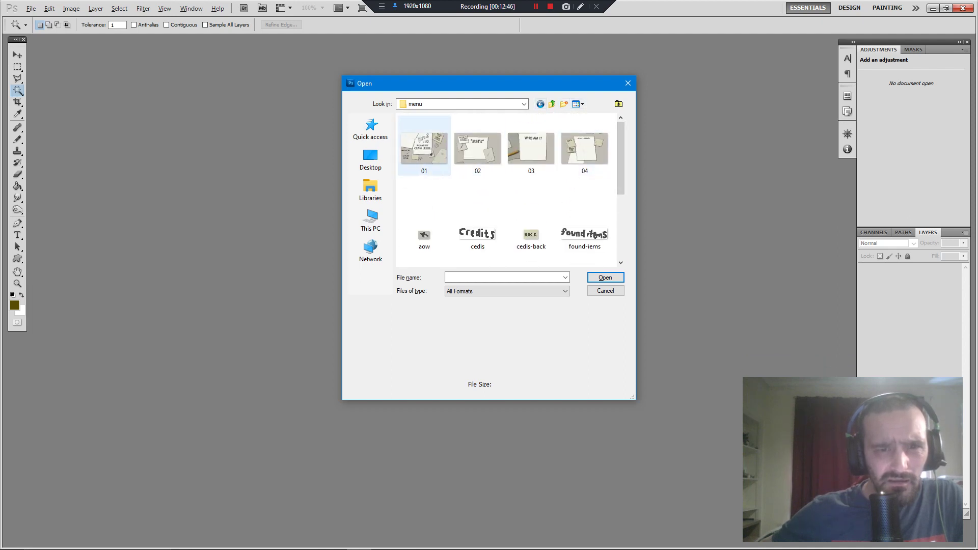
click(552, 104)
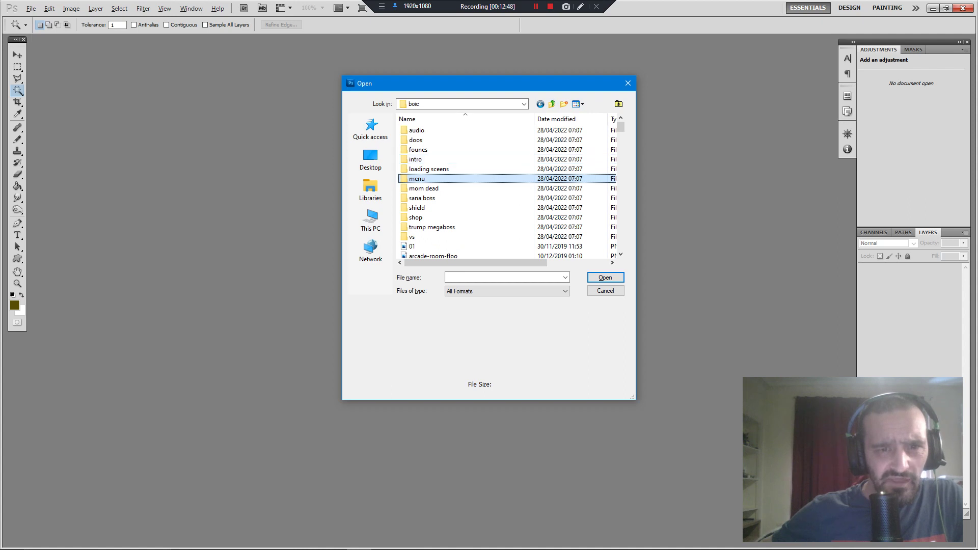
Step: Show the boic folder as large icons and open 01.png from its intro subfolder
click(577, 104)
click(594, 129)
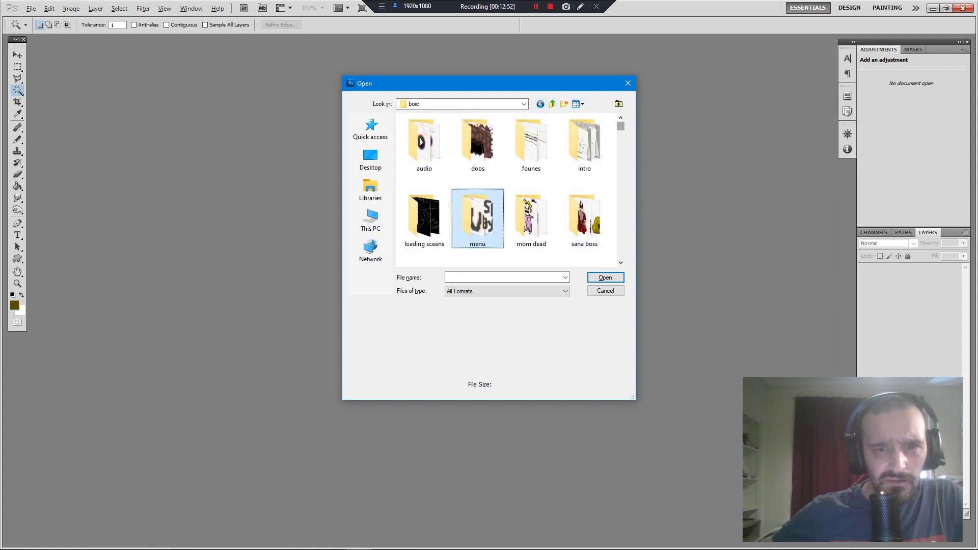
double_click(585, 158)
click(510, 140)
double_click(509, 140)
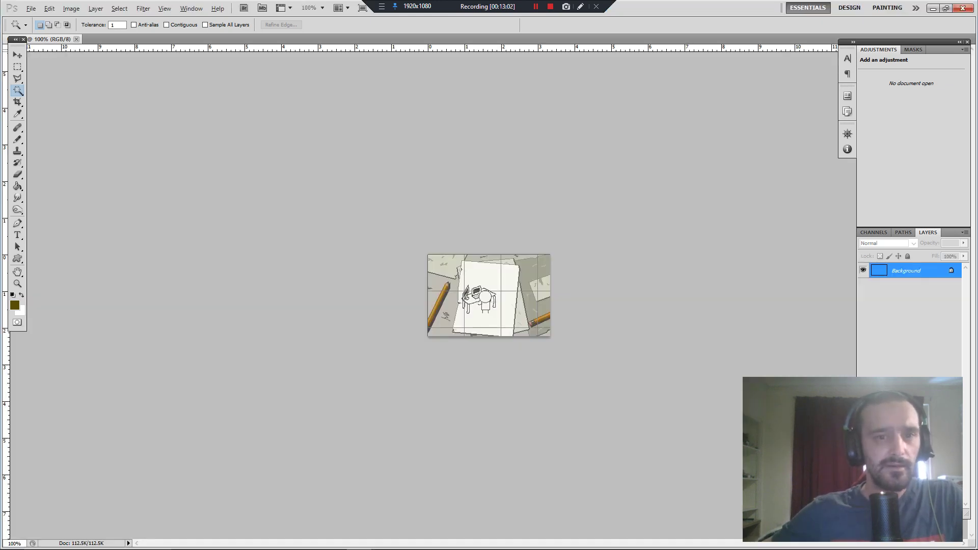
Step: Open TEST-ROOM-SIZE.png from the BINDING OF ISAAC CLONE folder on the Desktop
click(32, 8)
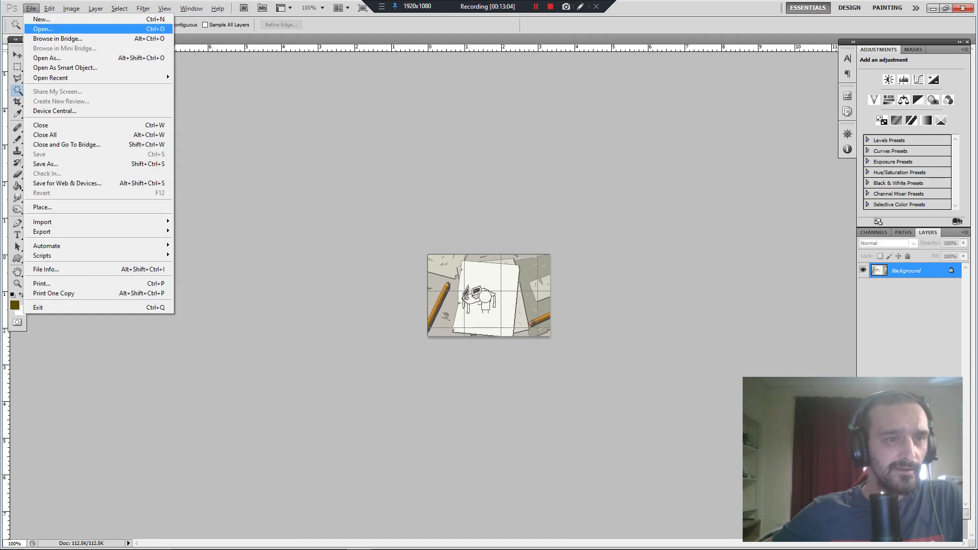
click(46, 29)
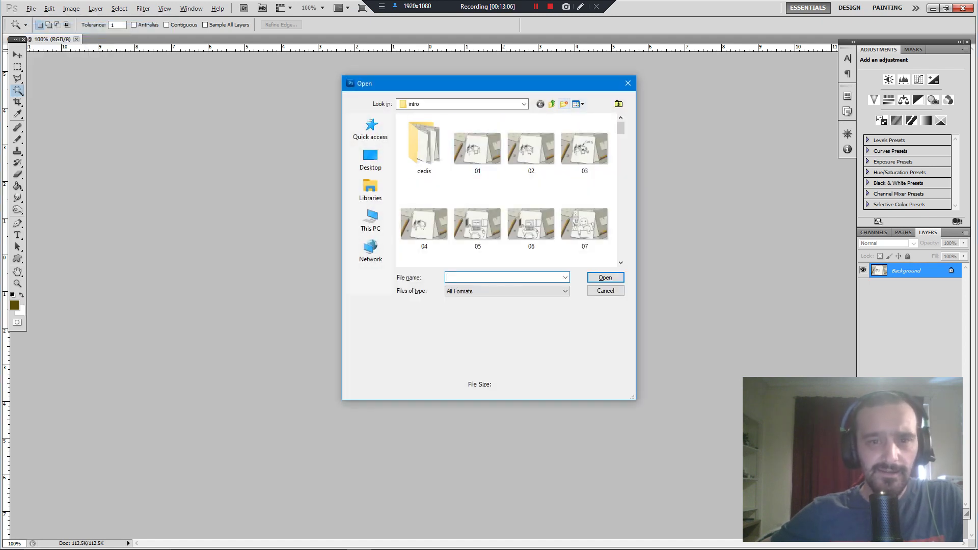
click(371, 159)
scroll(479, 157, up, 3)
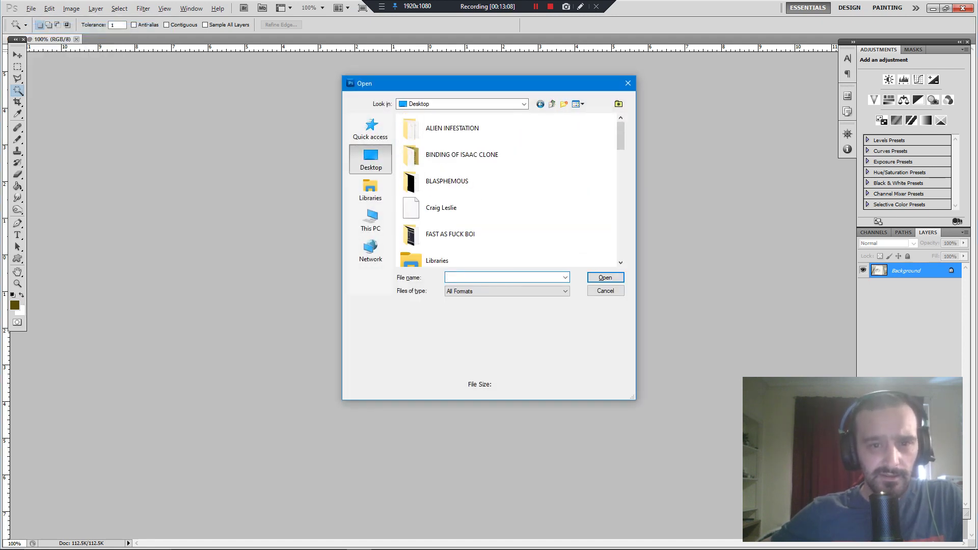
double_click(479, 157)
double_click(489, 155)
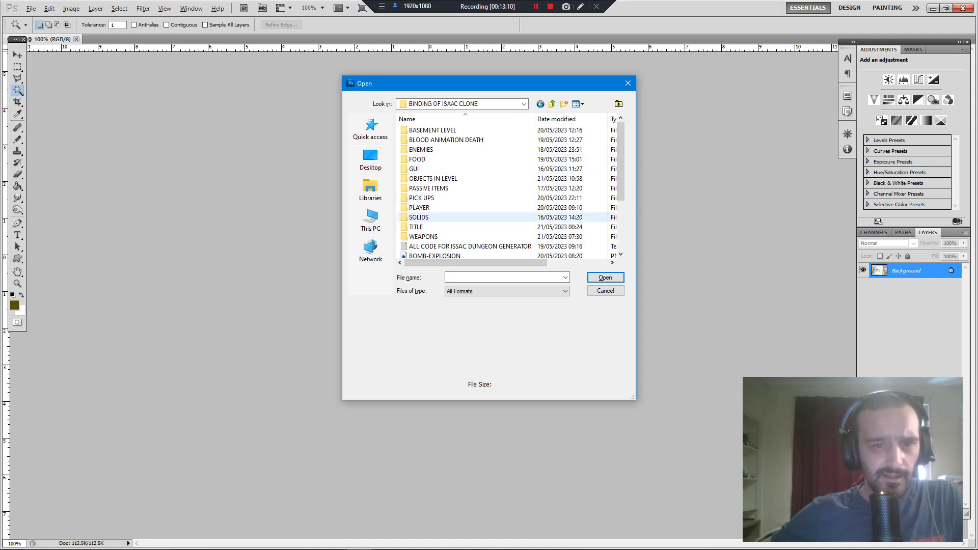
scroll(459, 224, down, 3)
double_click(433, 246)
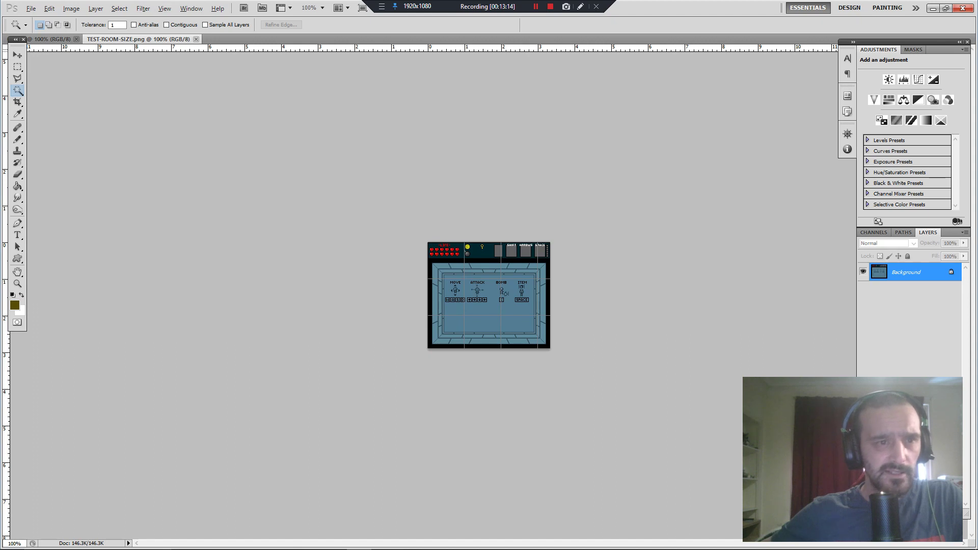
Step: Copy the 01.png drawing into TEST-ROOM-SIZE.png as a new layer with the Move tool, placing it over the room
click(53, 39)
click(18, 55)
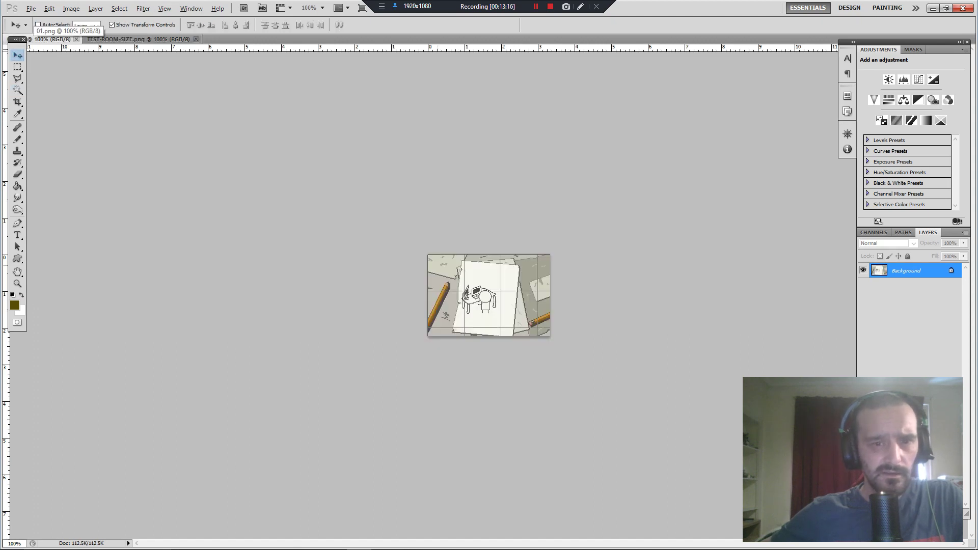
mouse_move(489, 283)
mouse_down()
mouse_move(138, 39)
mouse_move(515, 296)
mouse_move(465, 251)
mouse_up()
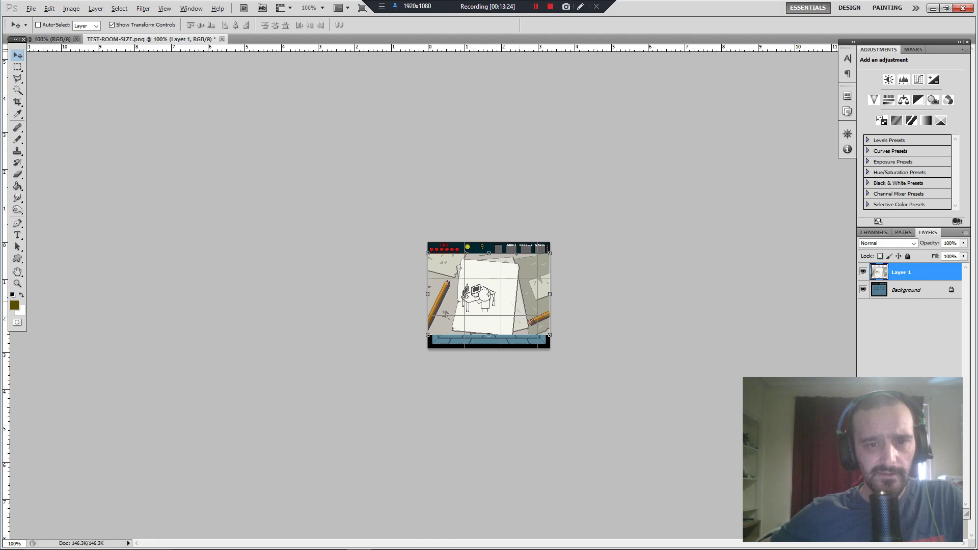
Step: Open INTRO-01.png from the INTRO ANIMATION folder inside TITLE
click(31, 8)
click(43, 29)
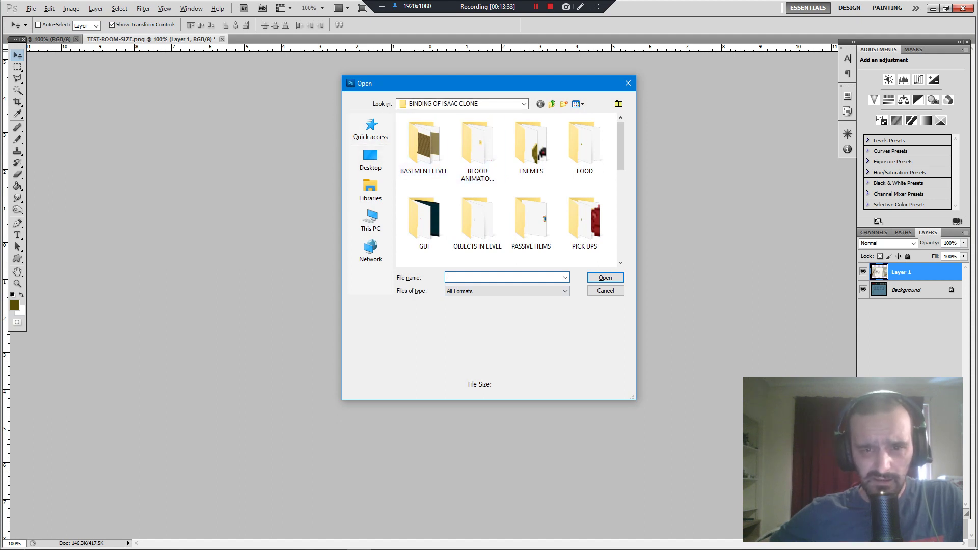
scroll(510, 190, down, 2)
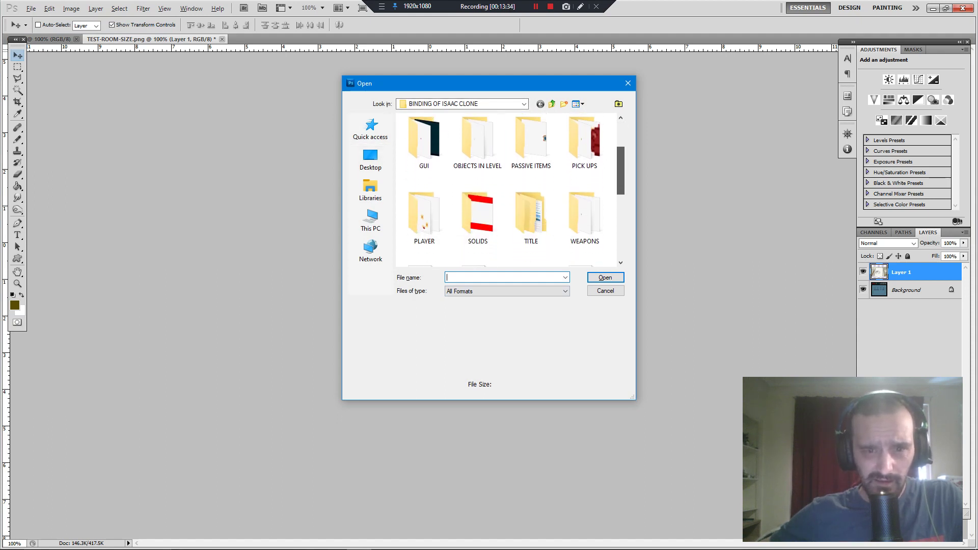
scroll(531, 204, down, 1)
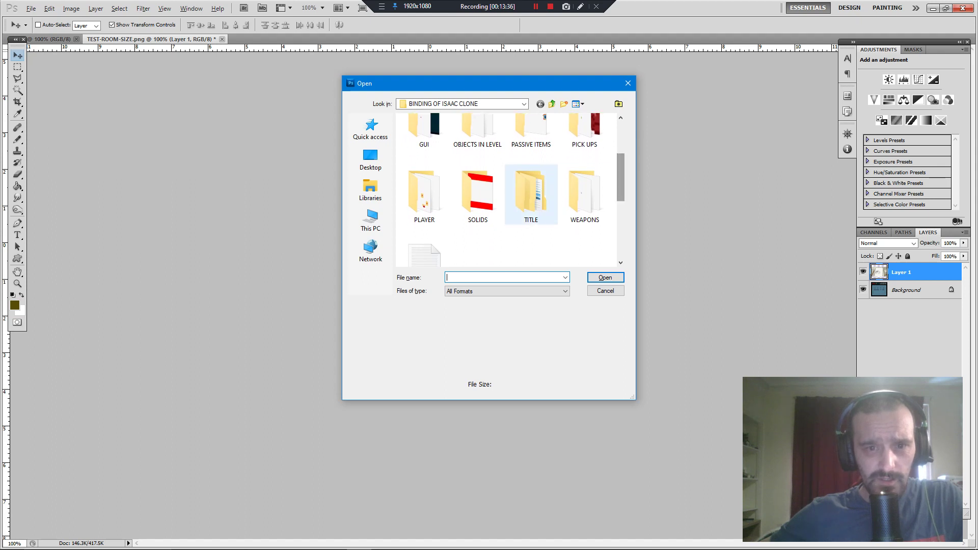
double_click(531, 192)
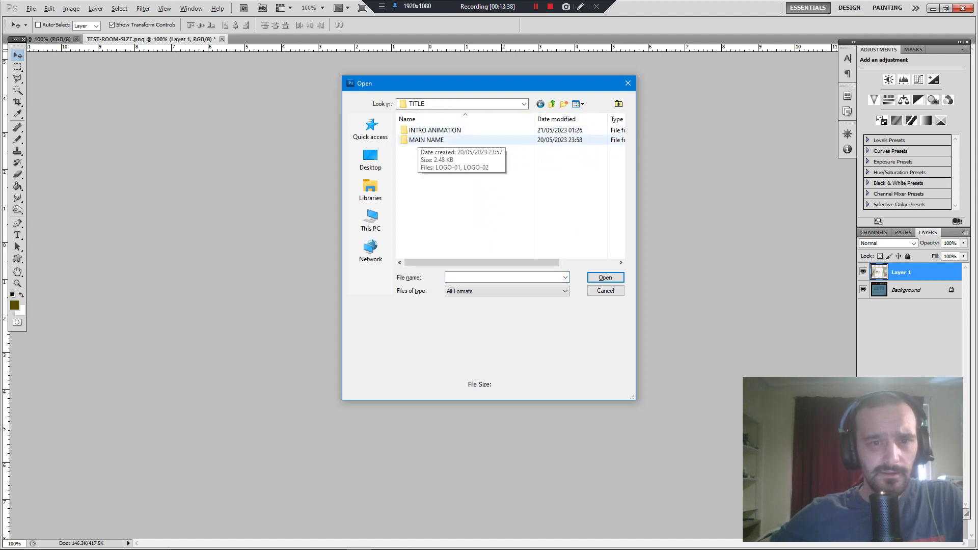
double_click(441, 130)
double_click(440, 143)
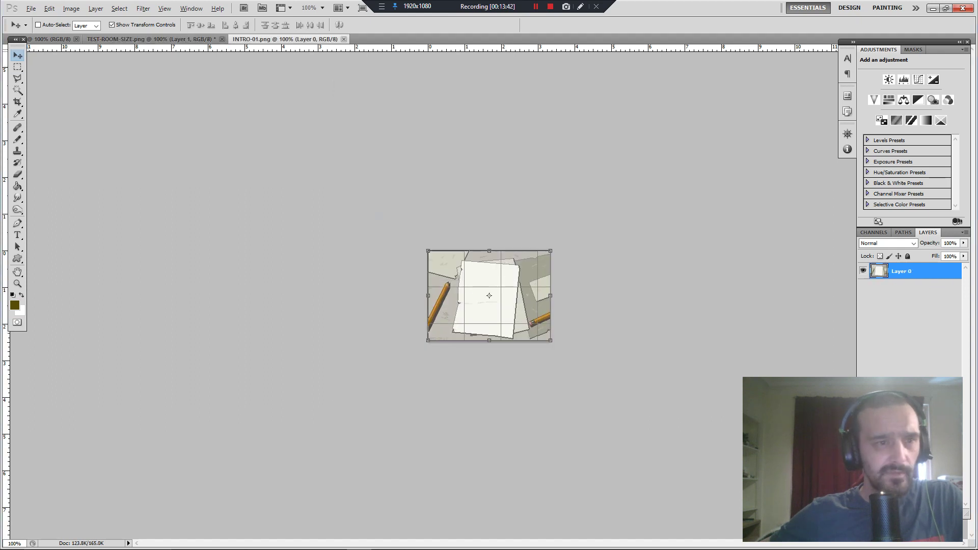
Step: Fit INTRO-01.png and TEST-ROOM-SIZE.png on screen to compare the blank paper background with the original intro drawing
mouse_move(447, 224)
mouse_down()
mouse_move(316, 219)
mouse_move(380, 218)
mouse_move(318, 176)
mouse_move(424, 244)
mouse_move(448, 224)
mouse_up()
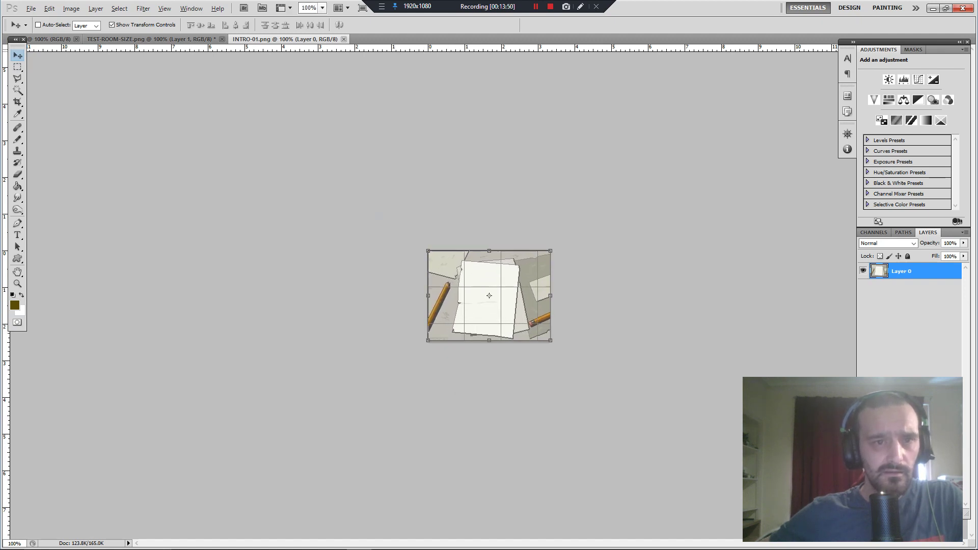
click(164, 8)
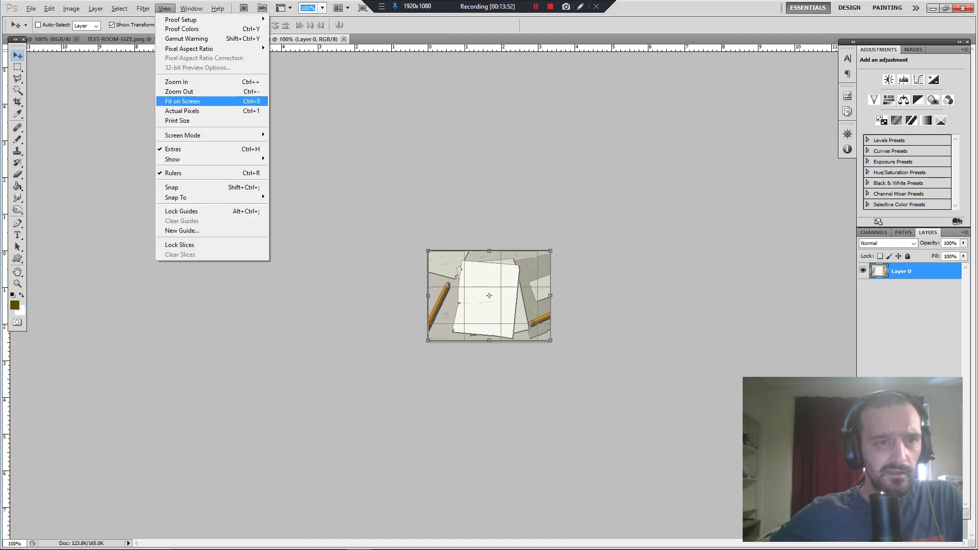
click(186, 101)
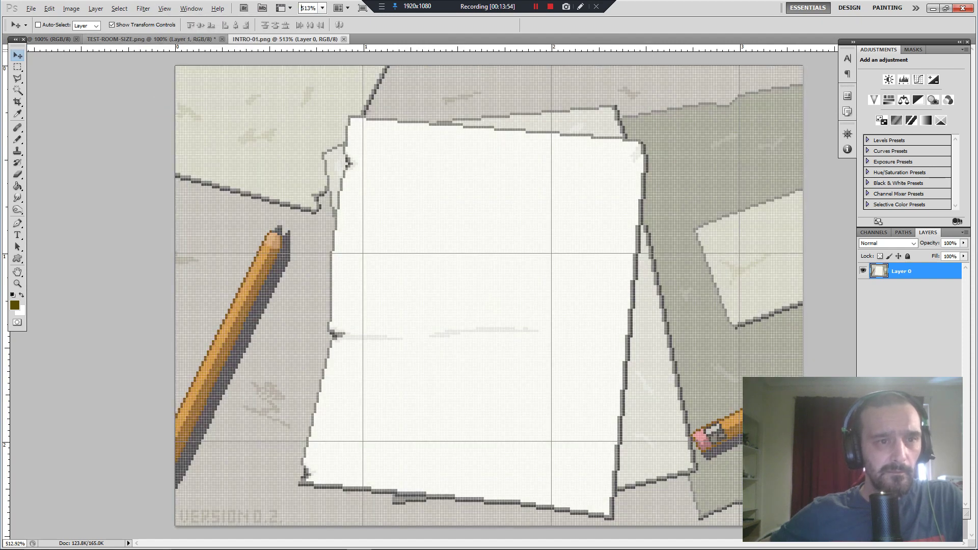
click(138, 39)
key(alt+v)
key(Down)
key(Down)
key(Down)
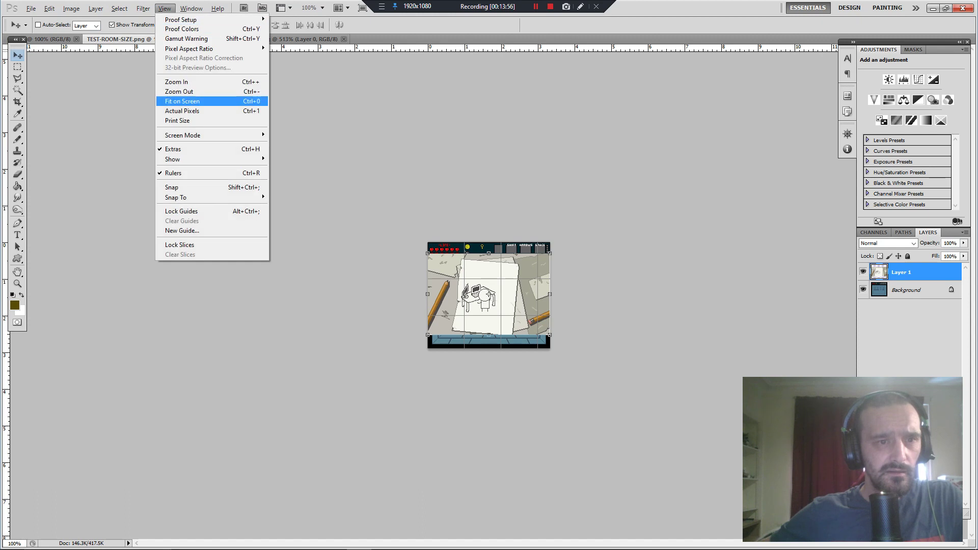
key(Return)
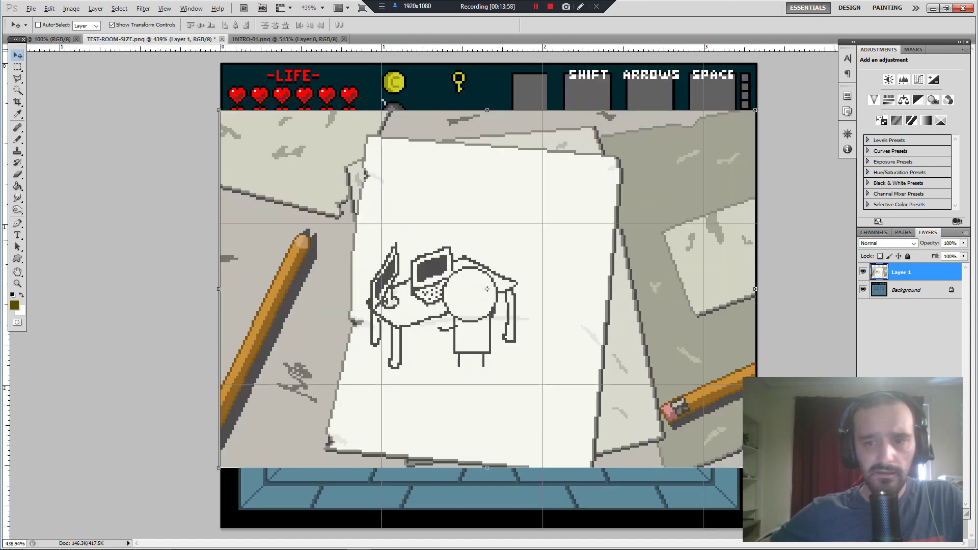
Step: Hide the room background layer in TEST-ROOM-SIZE.png, and turn off the guides and pixel grid in INTRO-01.png
click(863, 290)
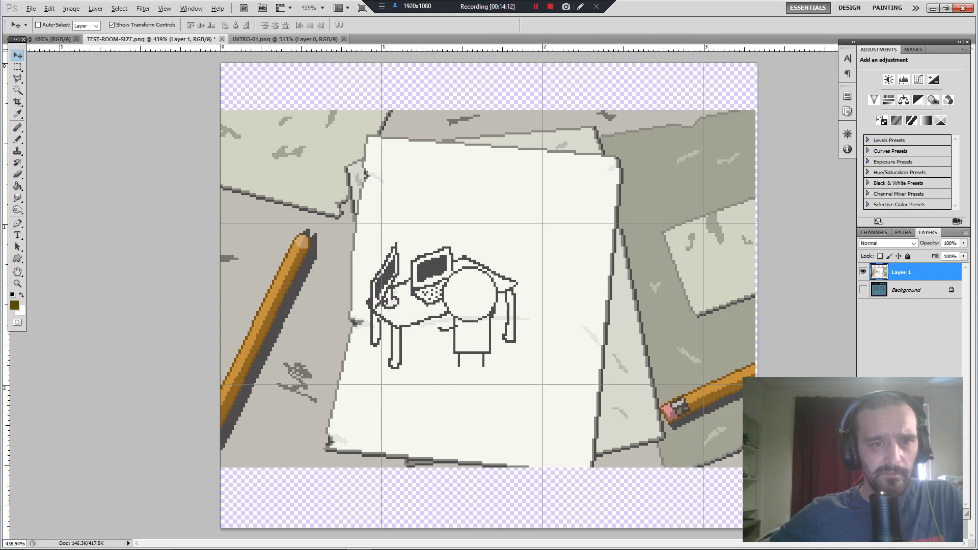
click(284, 39)
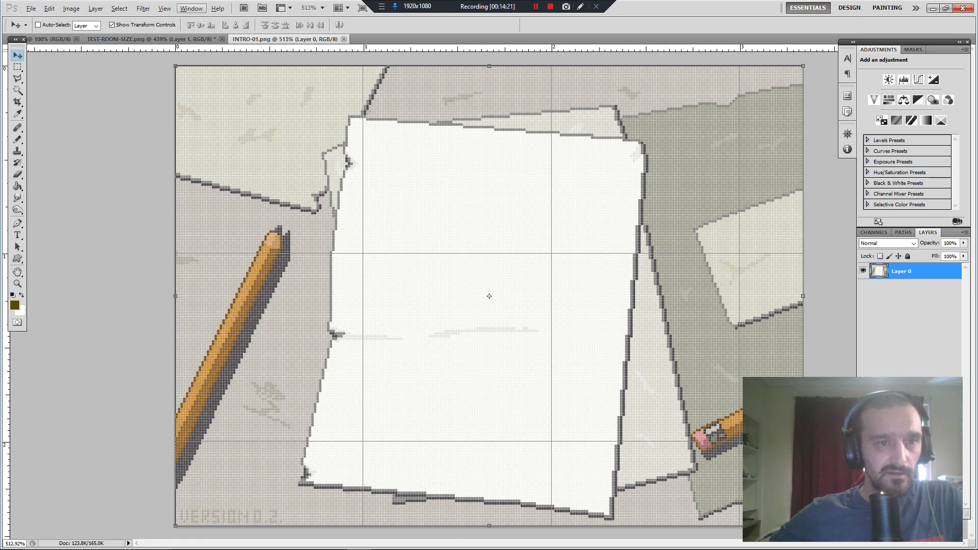
click(165, 9)
click(194, 149)
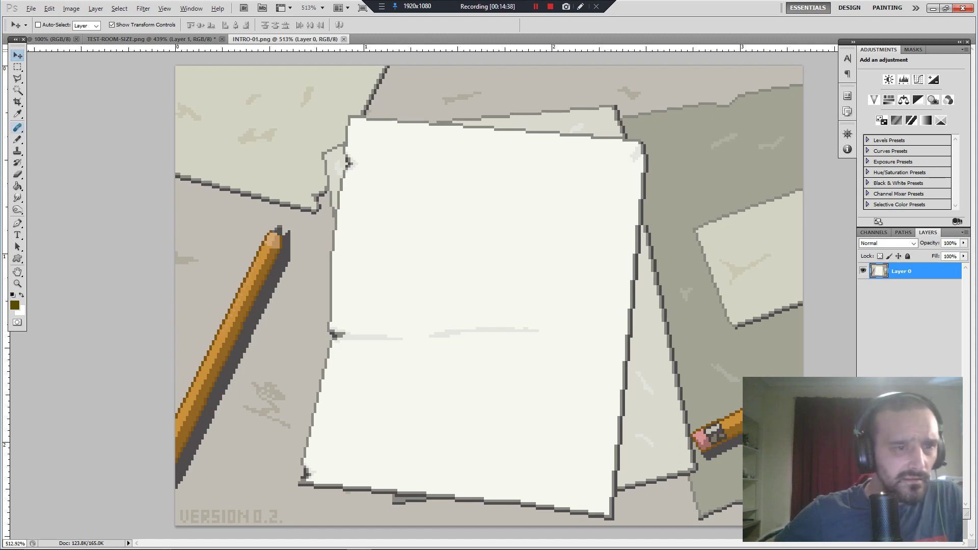
Step: Retouch the upper tear on the paper's left edge in INTRO-01.png with the Pencil, using grey sampled from the paper's outline
click(18, 113)
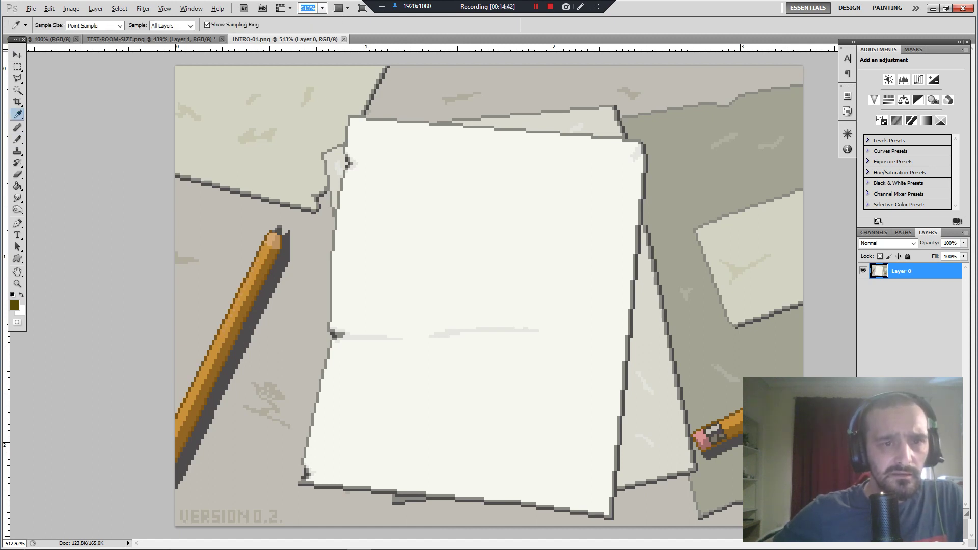
click(323, 8)
click(312, 54)
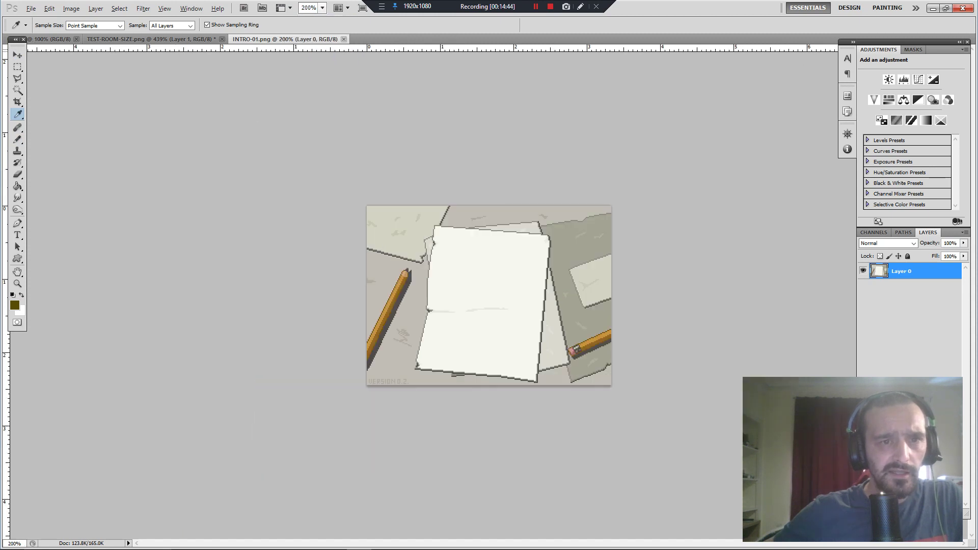
text(900)
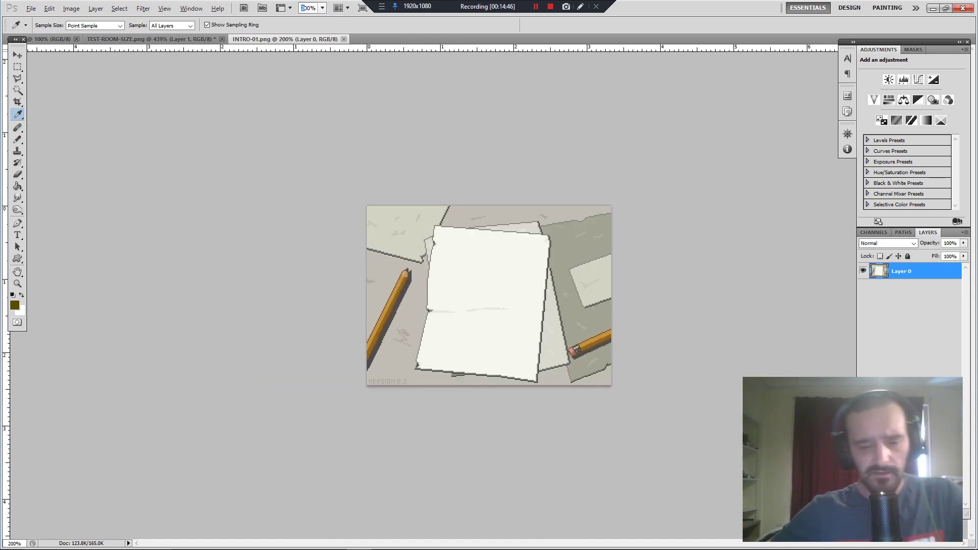
key(Return)
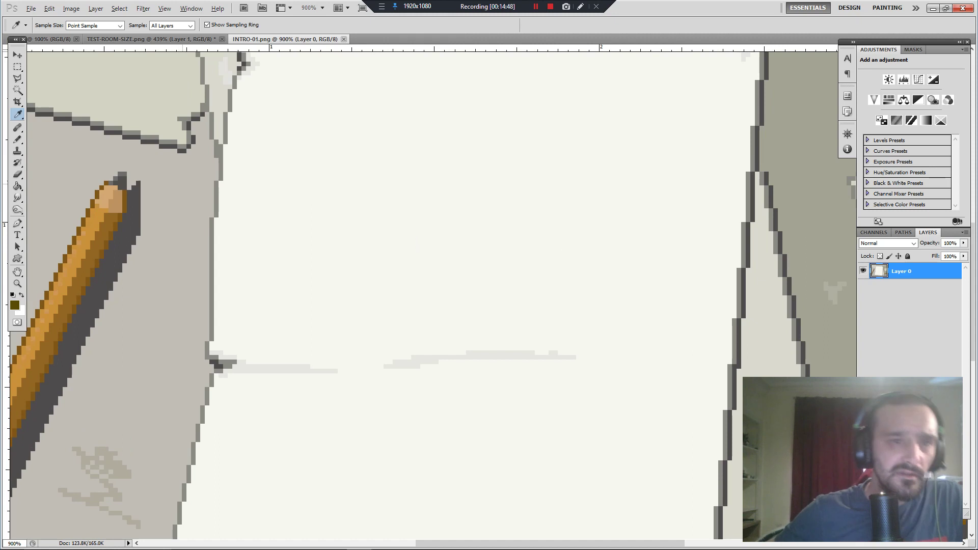
scroll(266, 39, up, 3)
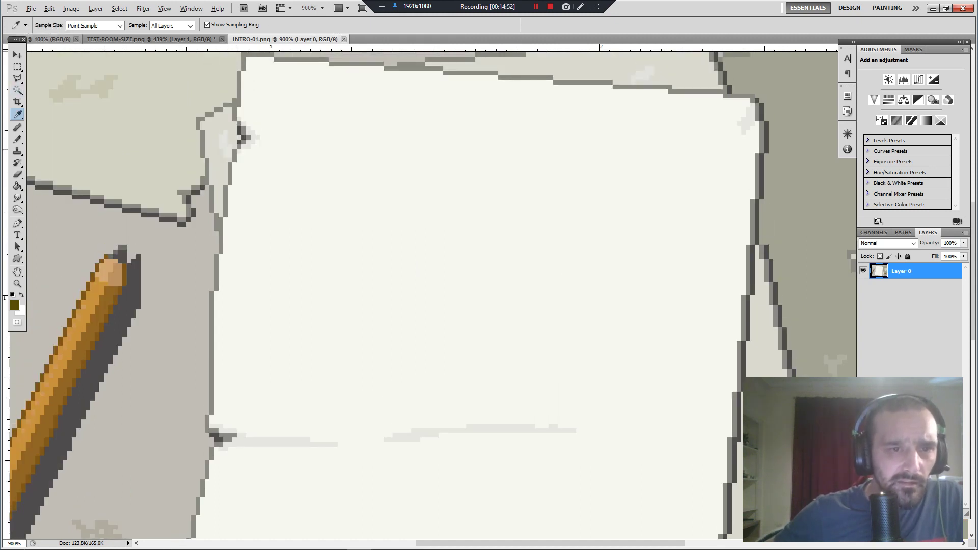
click(237, 148)
key(b)
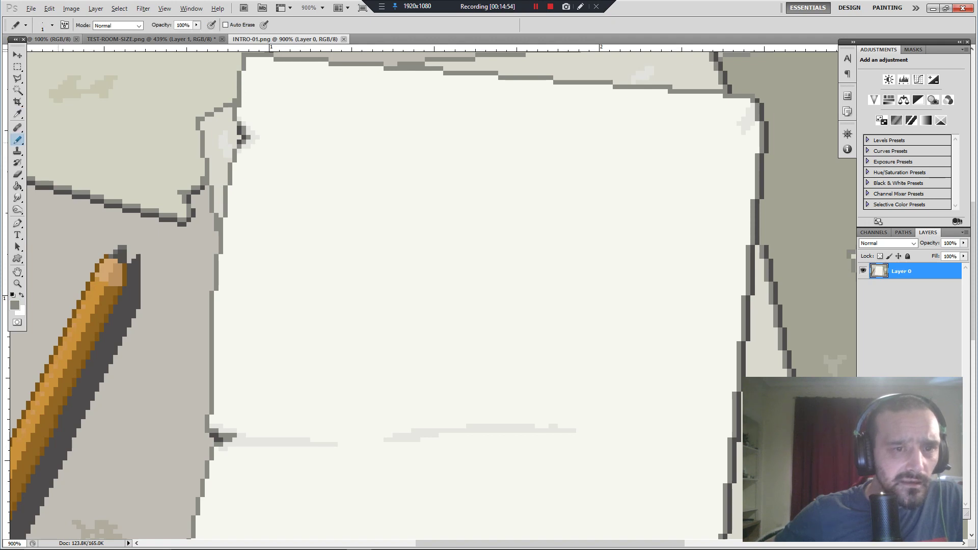
click(240, 142)
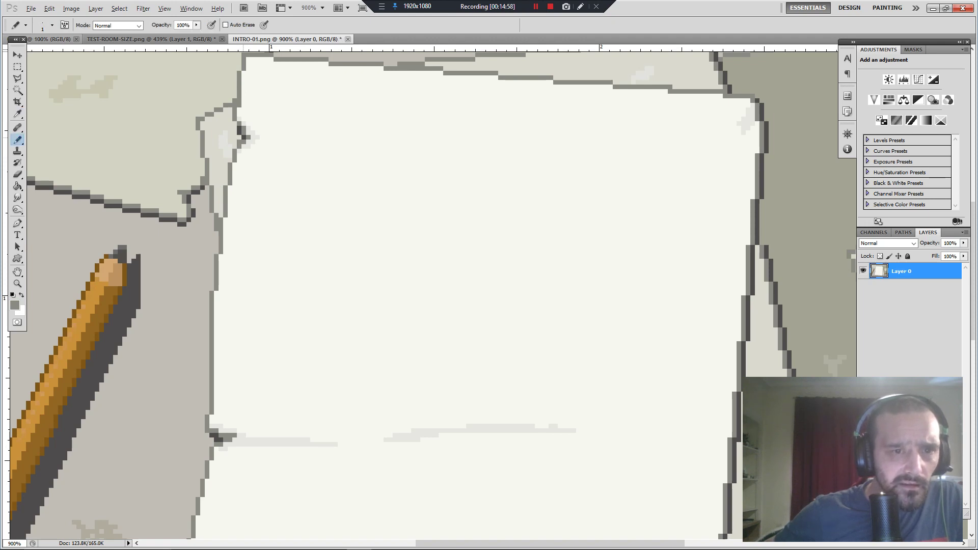
Step: Touch up the paper's torn left edge with the Pencil, sampling the underlying sheet's light grey and the desk's grey
scroll(478, 297, down, 1)
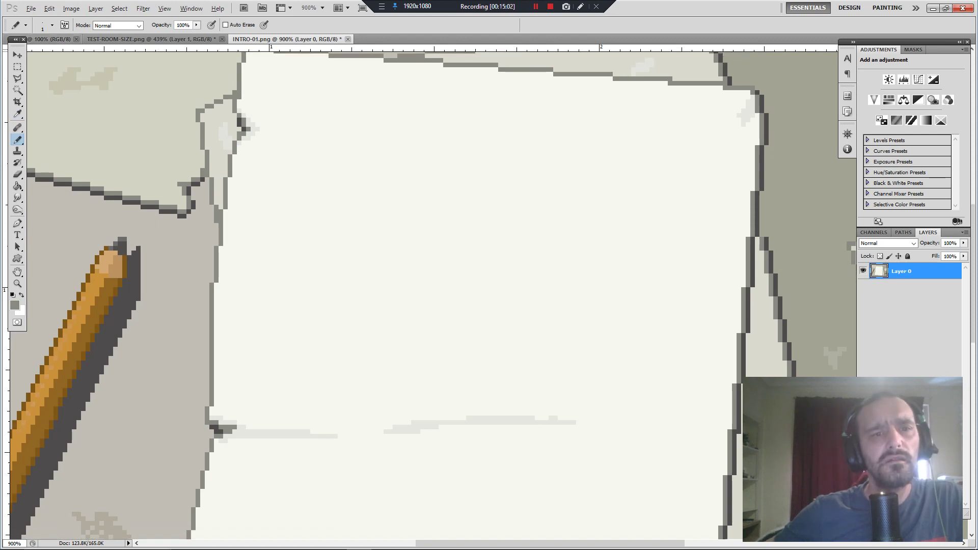
key(i)
click(214, 122)
key(b)
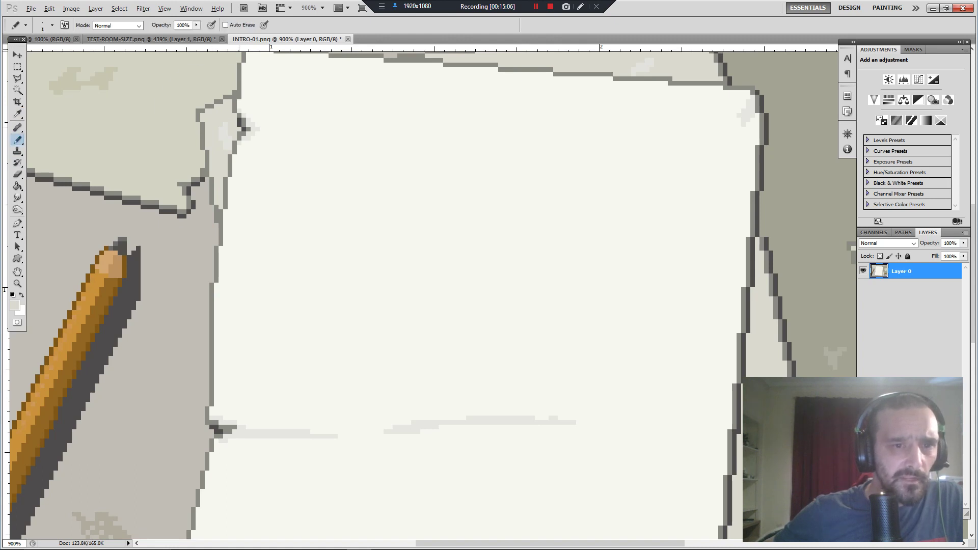
scroll(478, 298, down, 4)
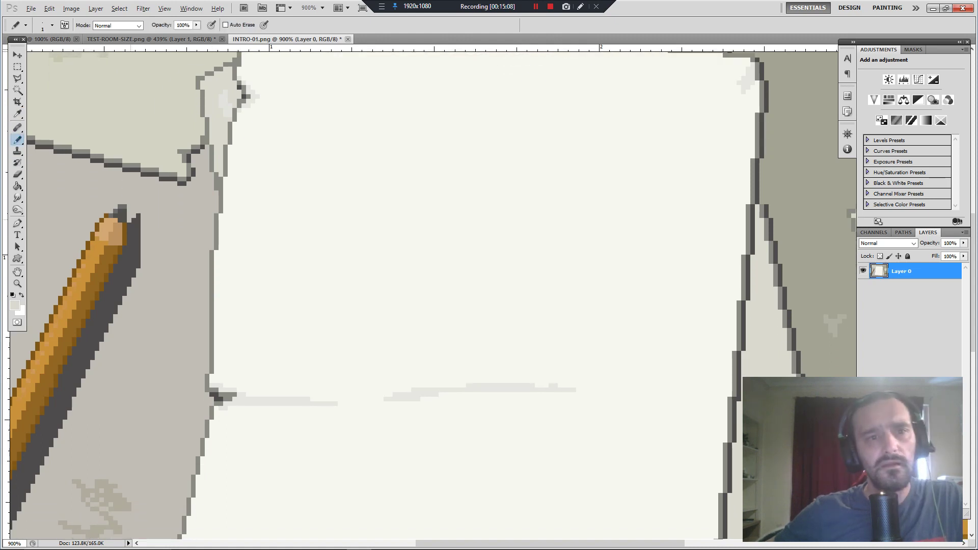
key(i)
click(168, 387)
key(b)
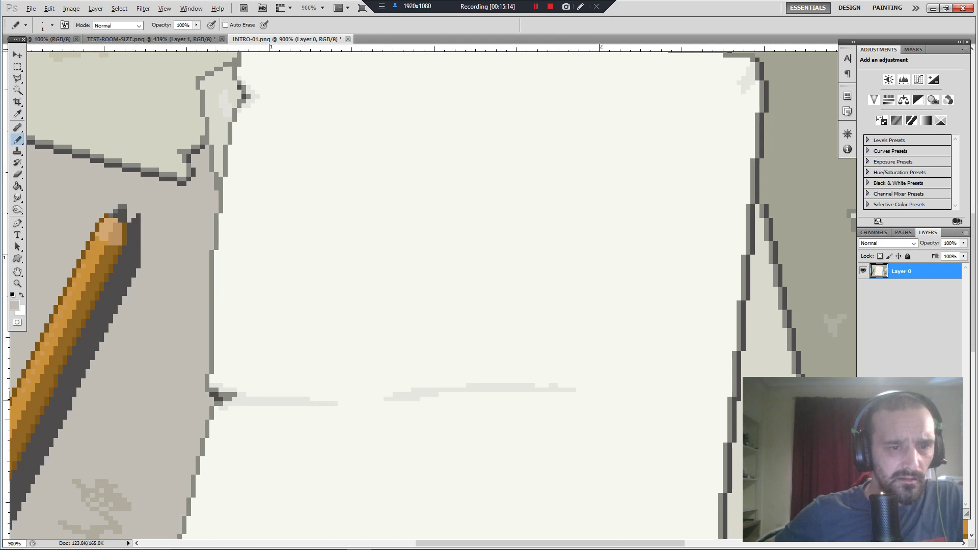
Step: Darken the crease tear midway along the paper's left edge with the Pencil, using dark grey sampled from the tear
scroll(433, 295, down, 3)
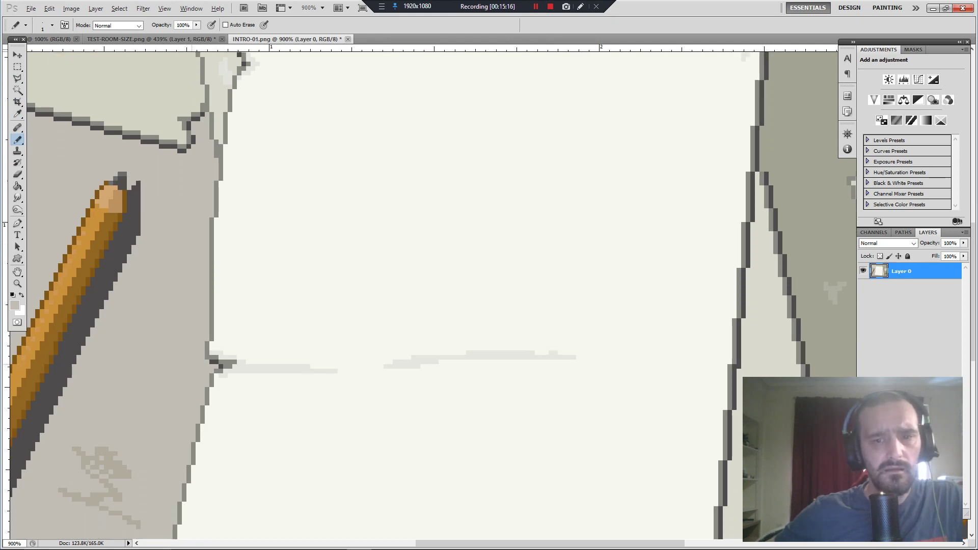
scroll(433, 296, down, 3)
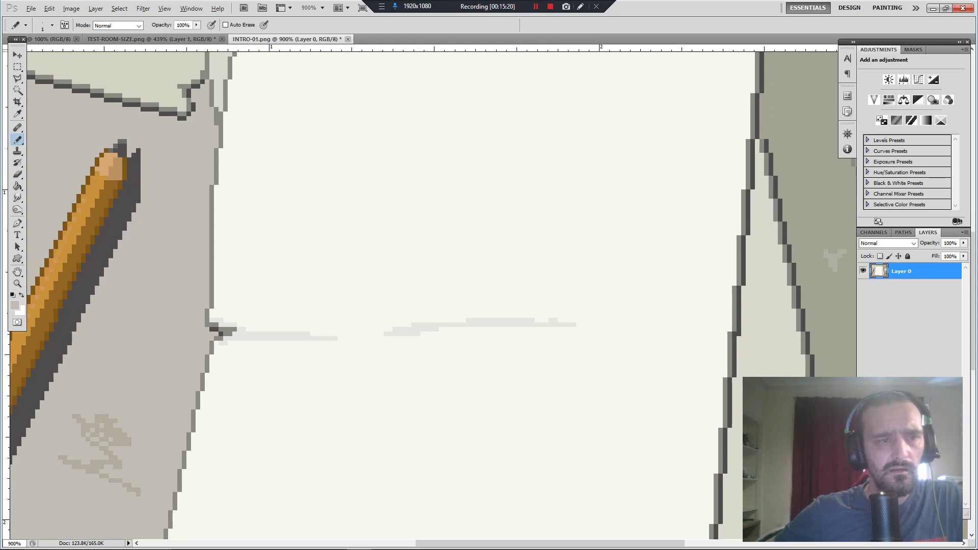
key(i)
click(213, 329)
key(b)
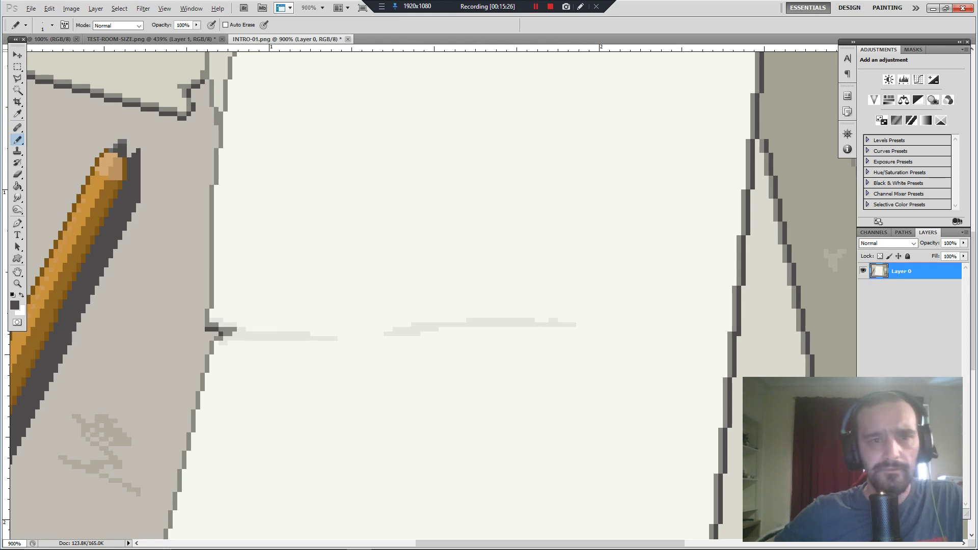
Step: Save the retouched image for web as PNG-24 under INTRO-01 in the INTRO ANIMATION folder, replacing the existing file
click(31, 9)
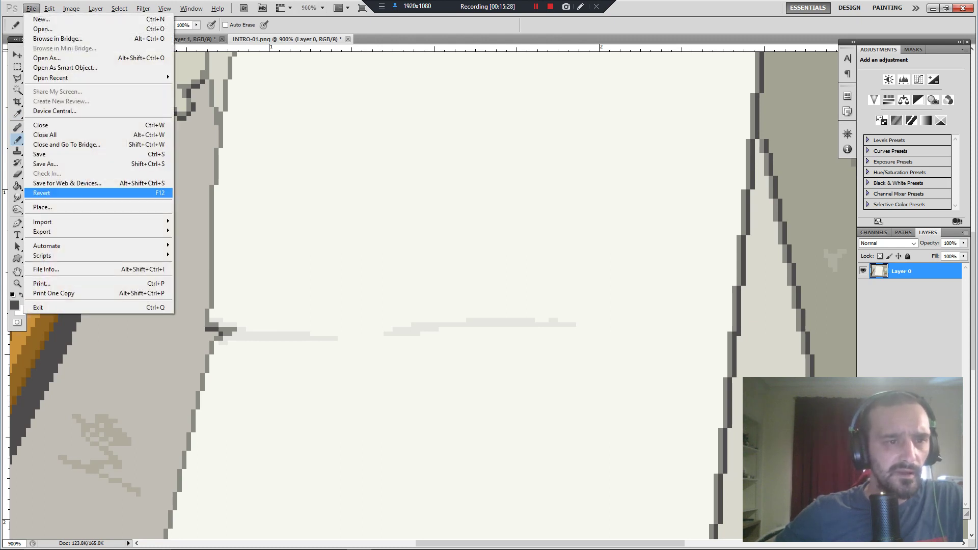
click(81, 183)
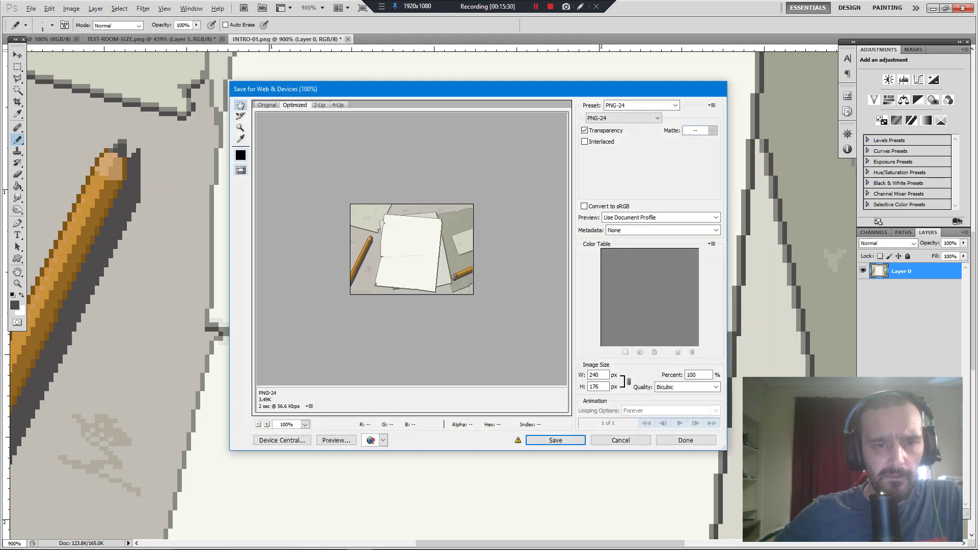
click(555, 440)
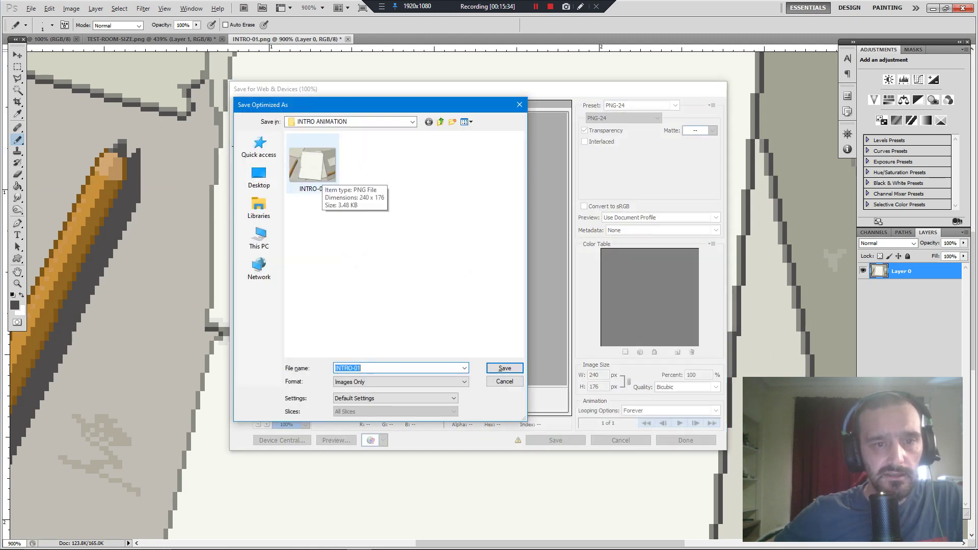
click(505, 368)
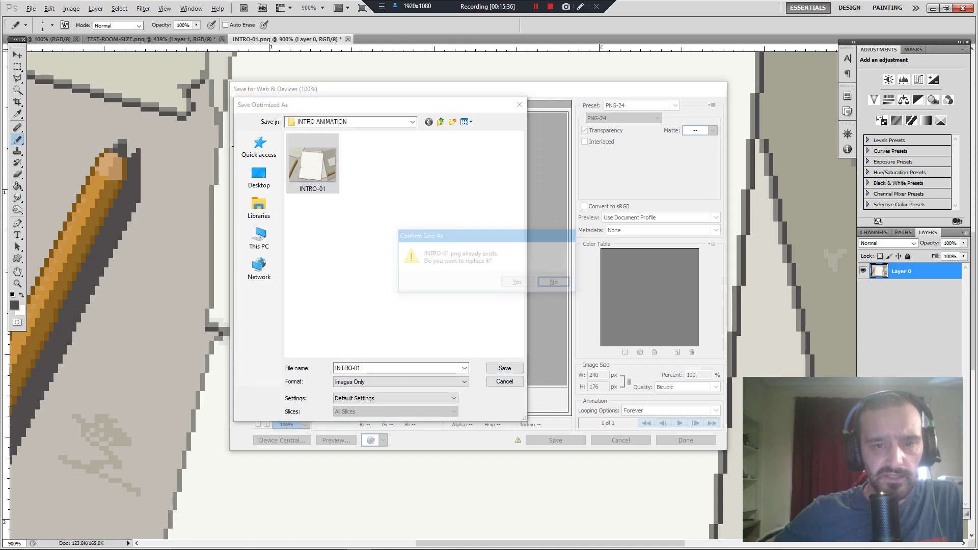
click(519, 283)
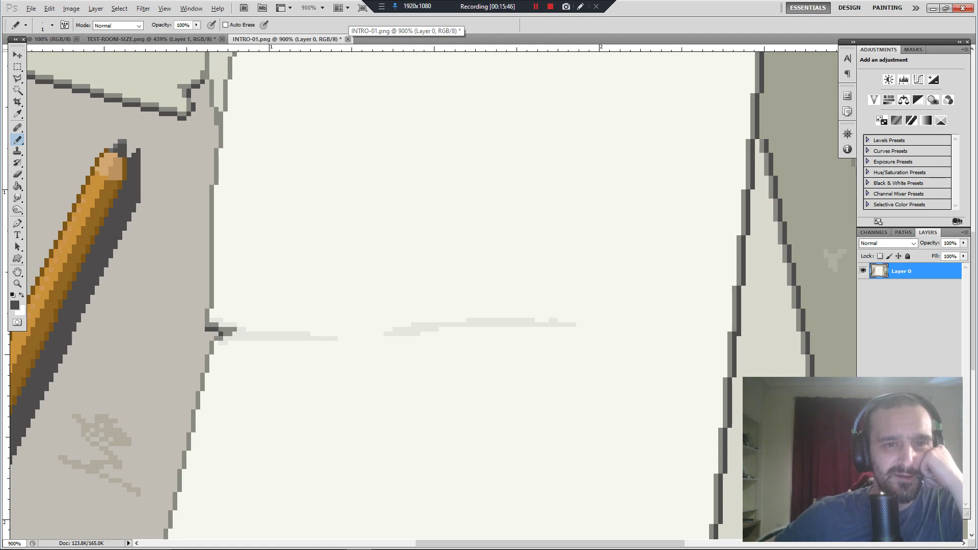
Step: Close all open images, discarding the changes to INTRO-01.png and TEST-ROOM-SIZE.png, and exit Photoshop
click(348, 39)
click(491, 210)
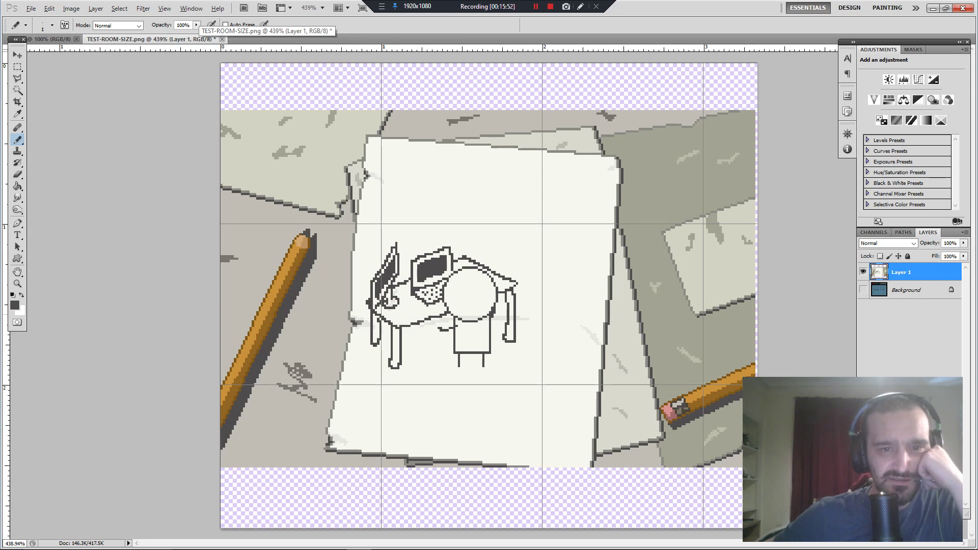
click(222, 39)
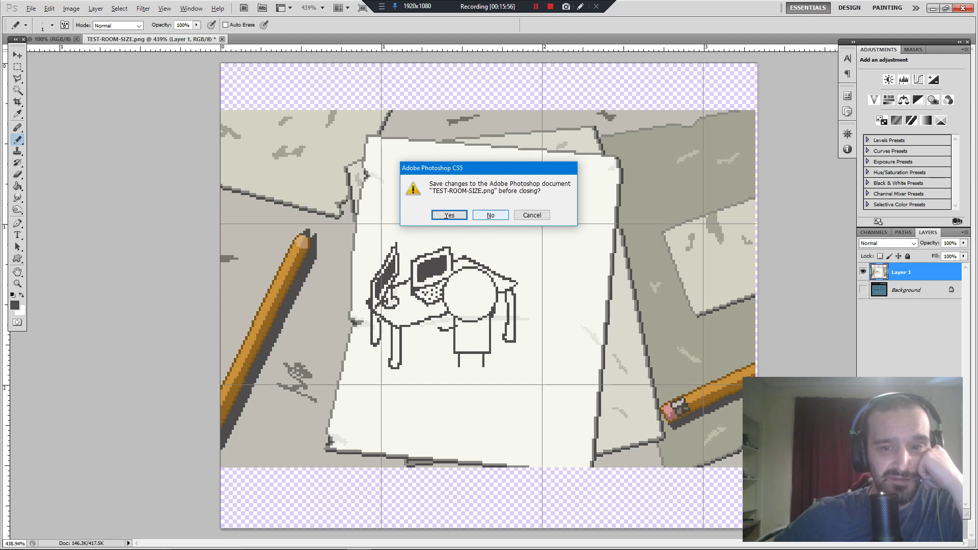
click(490, 215)
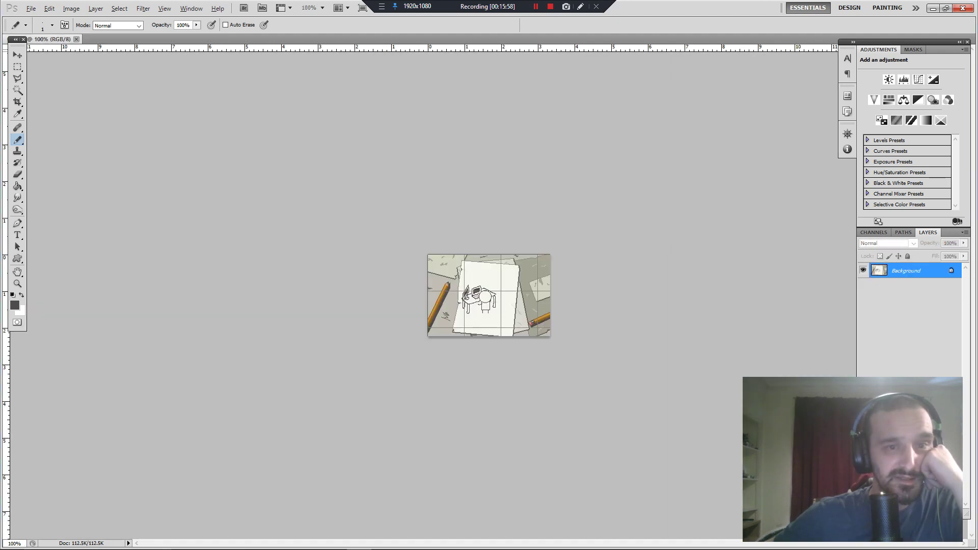
click(76, 40)
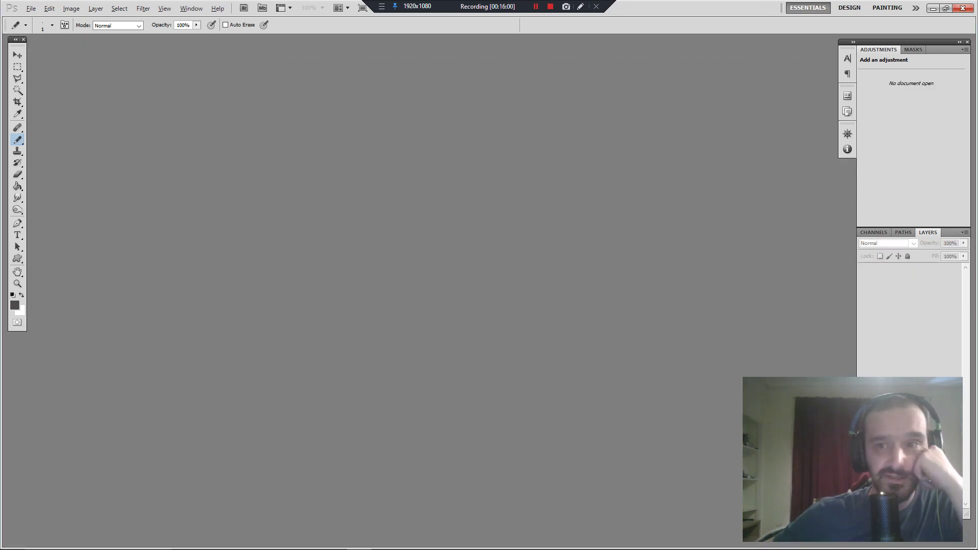
click(963, 8)
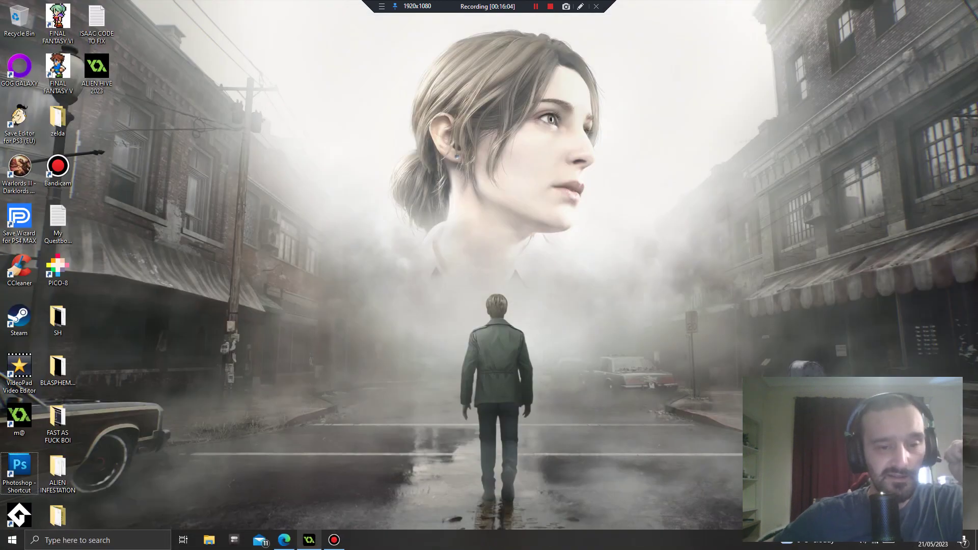
Step: Open the ISAAC CODE TO FIX note from the Desktop and mark item 10, the ludo following fix, as DONE
mouse_move(285, 541)
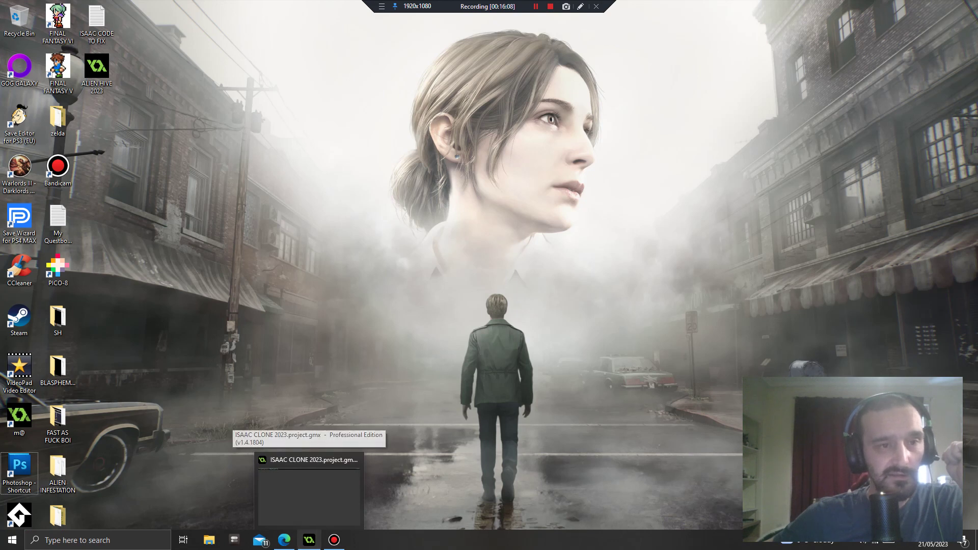
double_click(96, 22)
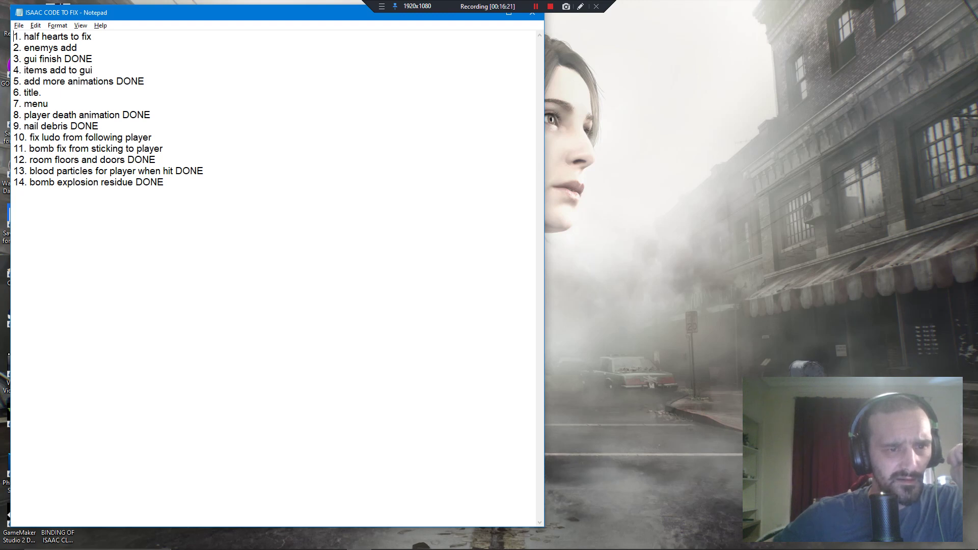
text(DONE)
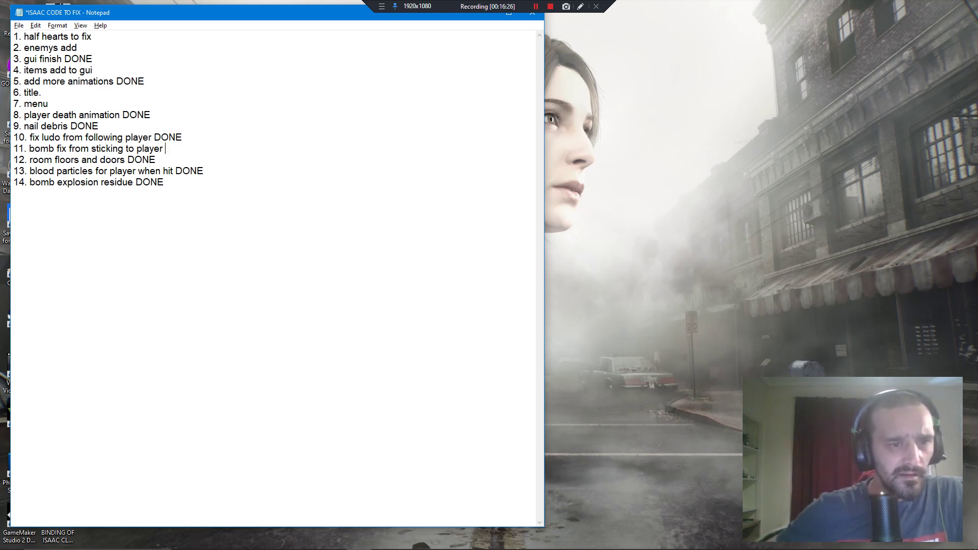
Step: Add "15. brimstone and ludo crashing when killed while using" at the end of the list and save the note
key(Down)
key(Down)
key(Down)
key(Return)
text(13)
key(BackSpace)
text(5. brimstone and)
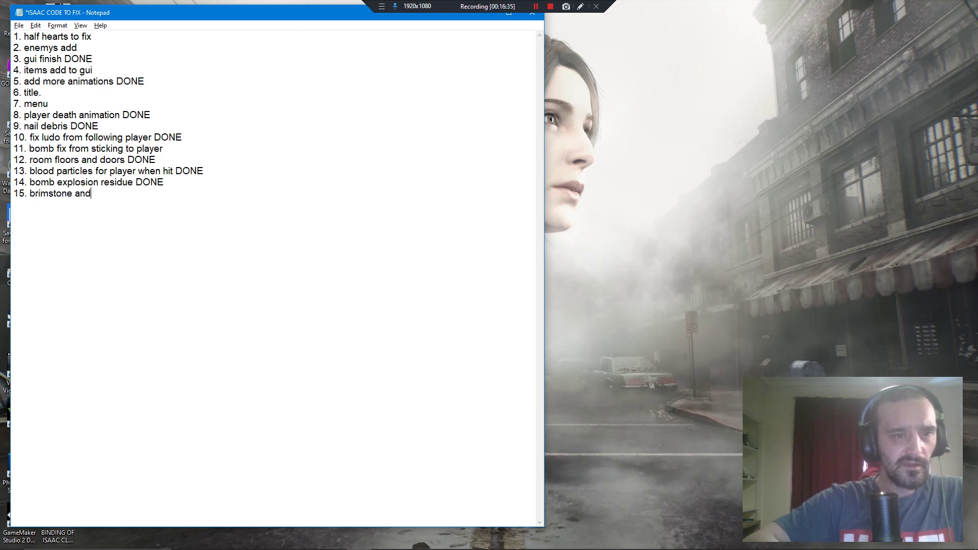
text( ludo crashing )
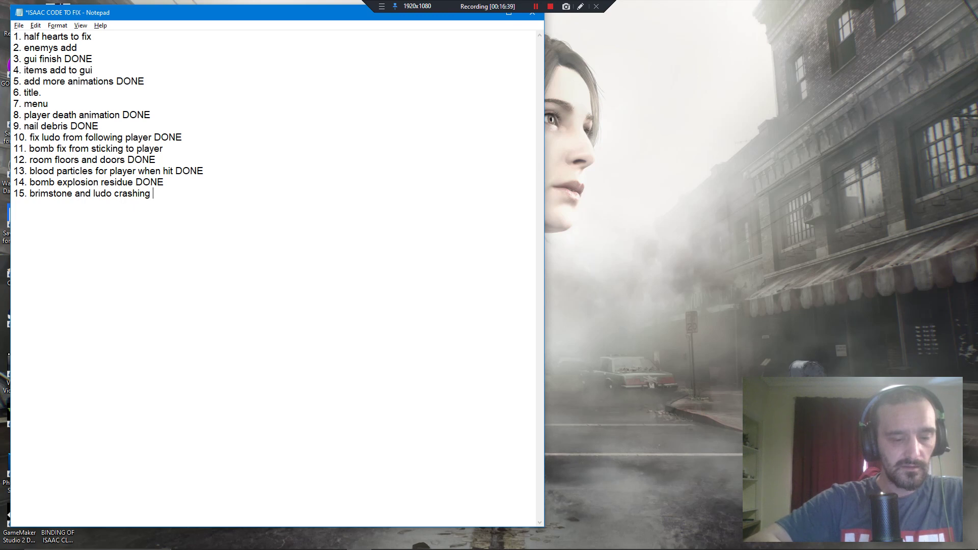
text(when killed while using)
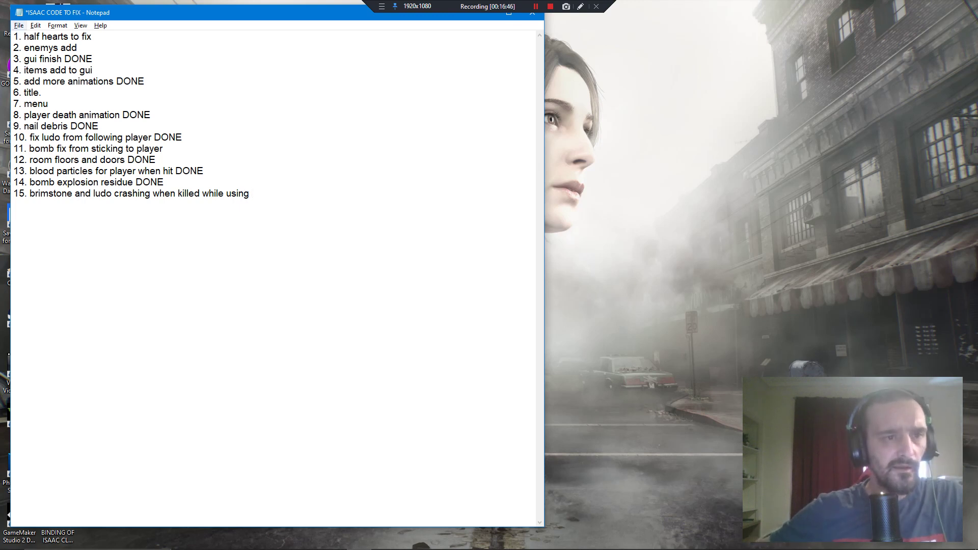
click(19, 25)
click(35, 71)
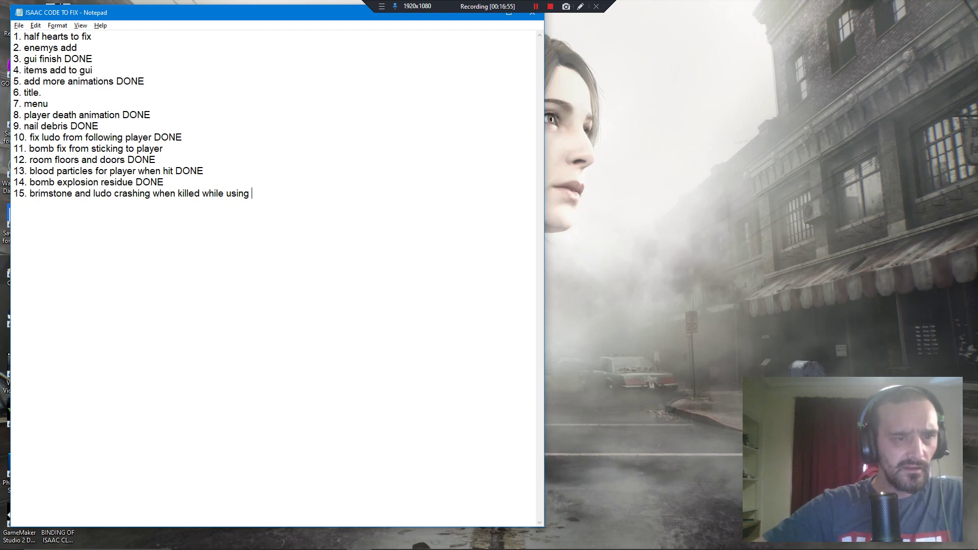
Step: Add "16. bomb count." on a new line below item 15
key(BackSpace)
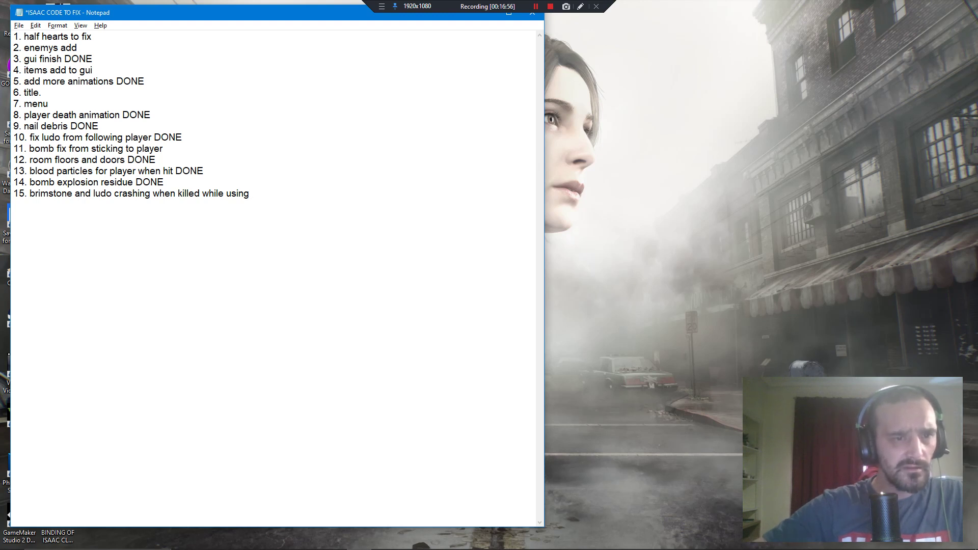
text(16. )
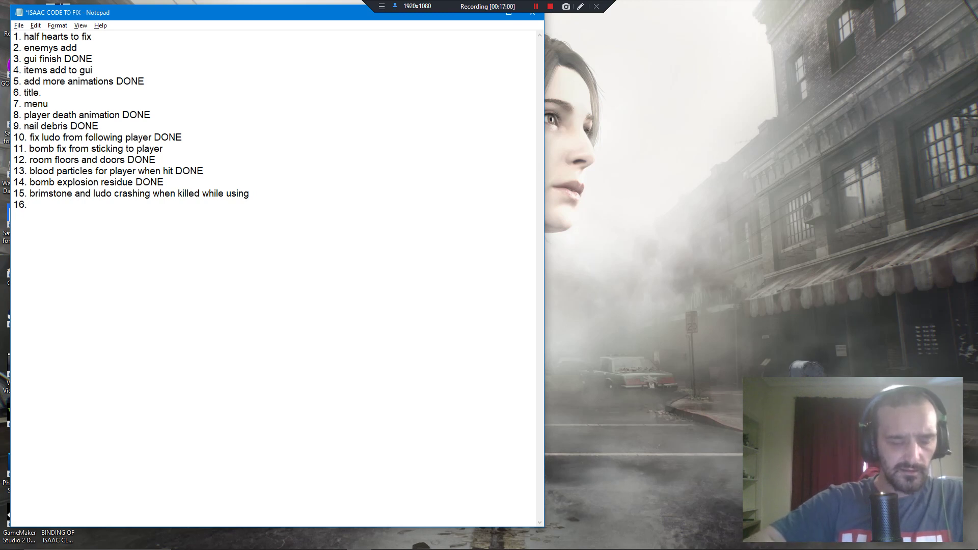
text(bomb count.)
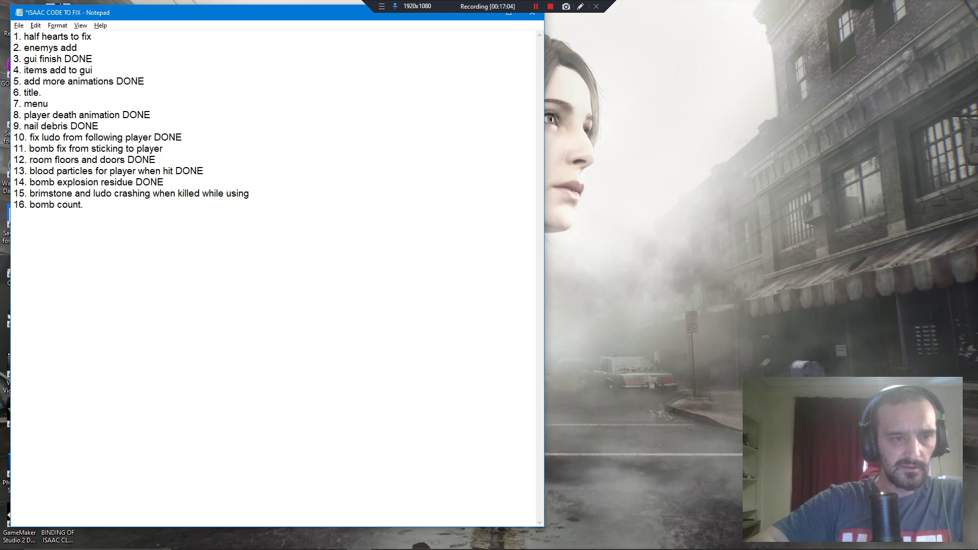
Step: Save the ISAAC CODE TO FIX note and close it
key(alt)
key(Down)
key(Down)
key(Down)
key(Down)
key(Return)
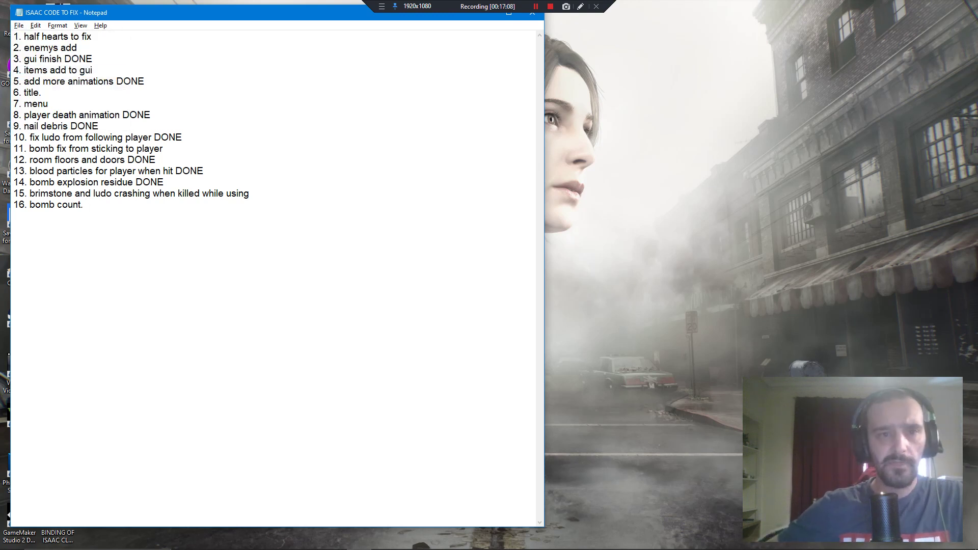
drag(285, 13, 411, 117)
click(659, 118)
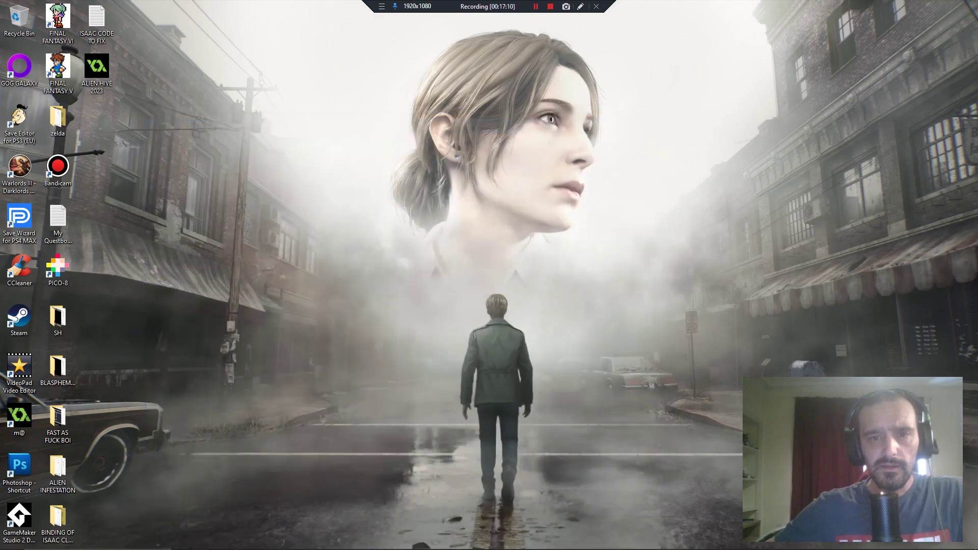